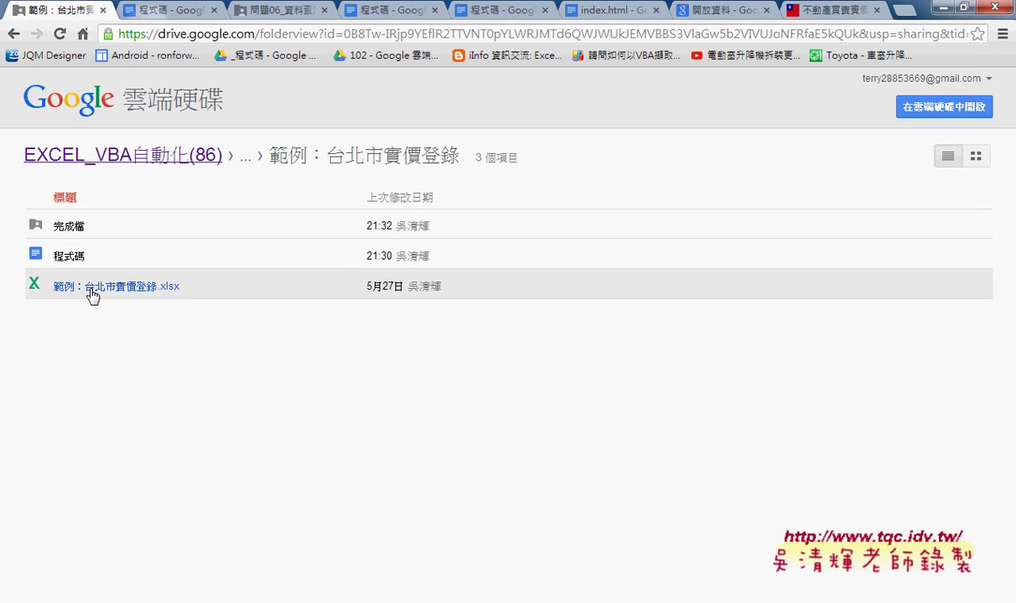
- Minimize Chrome to reveal the desktop with the 範例：台北市實價登錄 workbook icon
{"action": "left_click", "coordinate": [941, 8]}
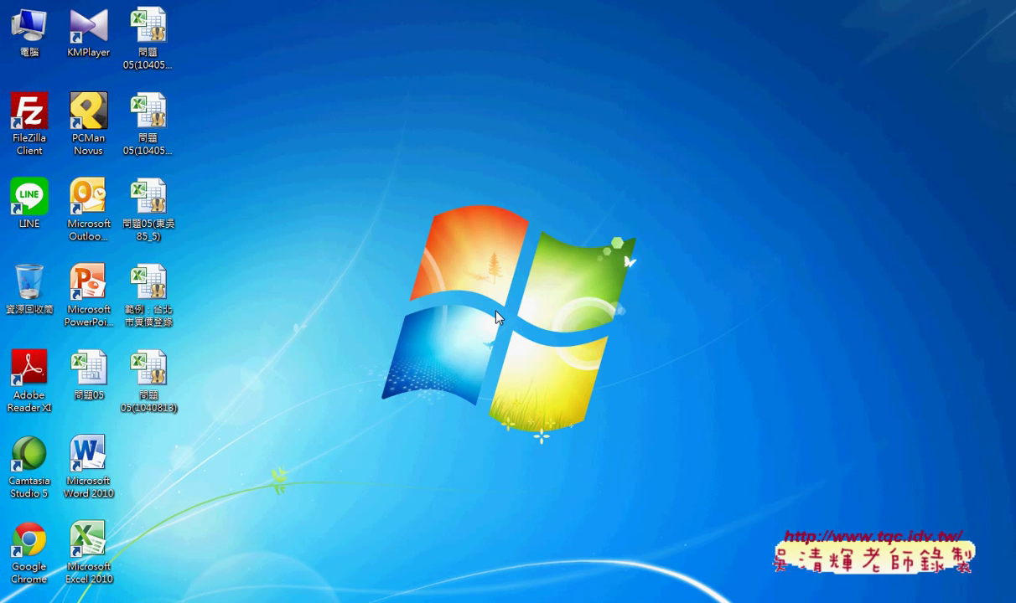
- Open the 範例：台北市實價登錄 workbook with macros enabled and browse the 清單 and 0-500000 sheets
{"action": "double_click", "coordinate": [149, 289]}
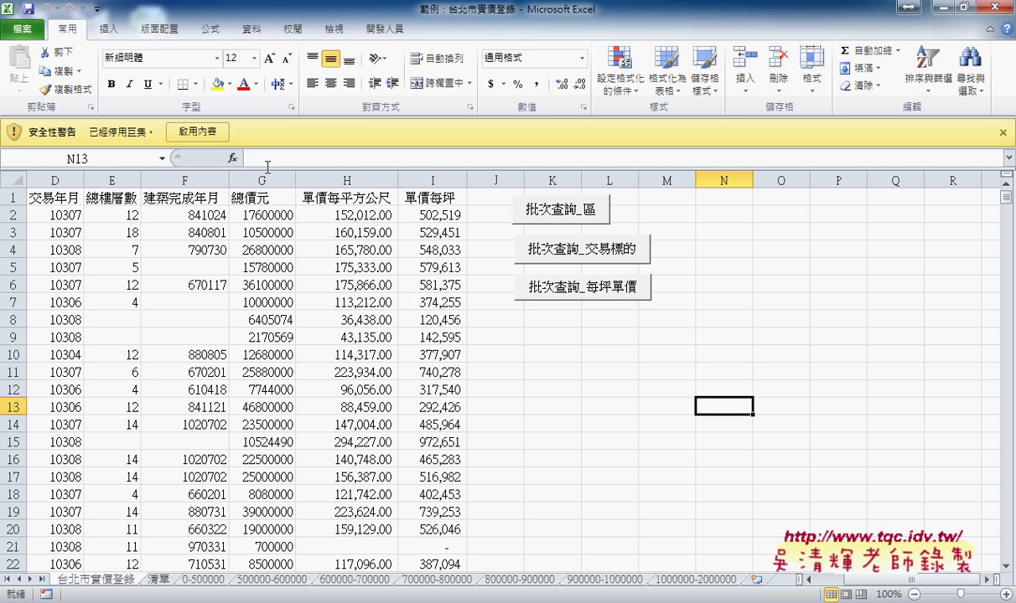
{"action": "left_click", "coordinate": [214, 132]}
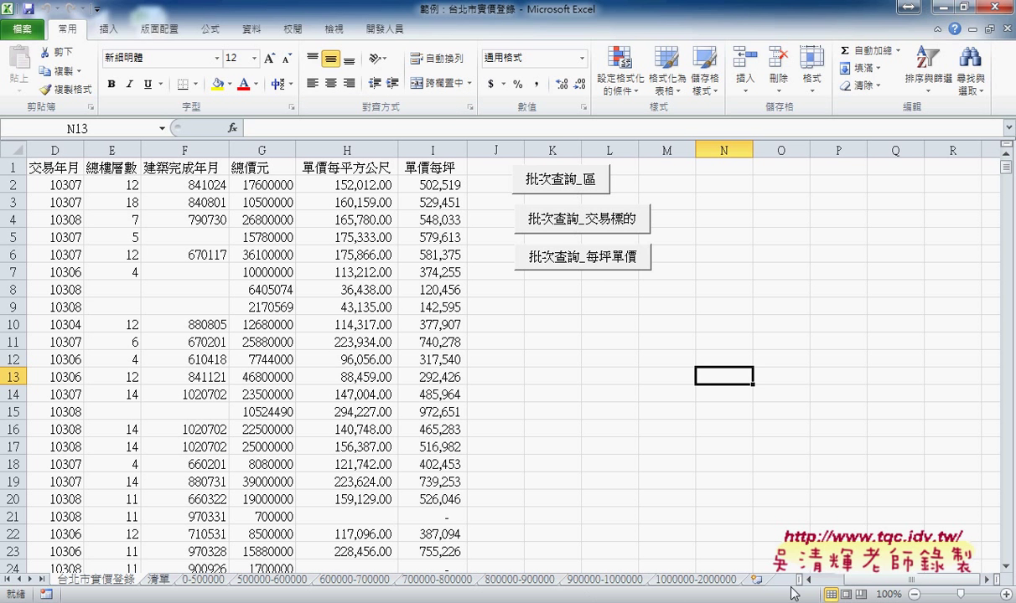
{"action": "left_click_drag", "start_coordinate": [855, 584], "coordinate": [825, 584]}
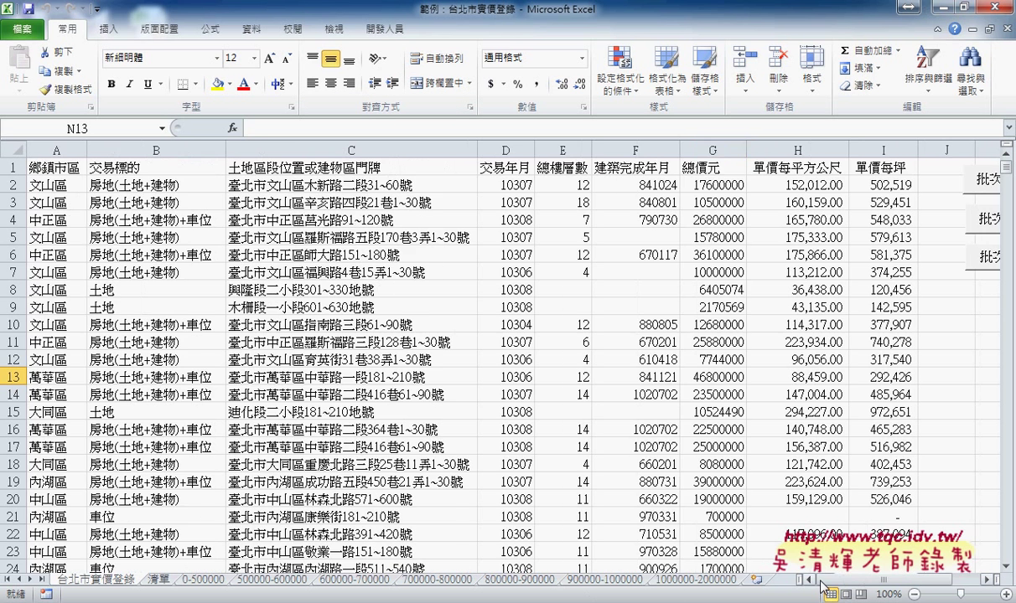
{"action": "left_click", "coordinate": [157, 579]}
{"action": "left_click", "coordinate": [198, 581]}
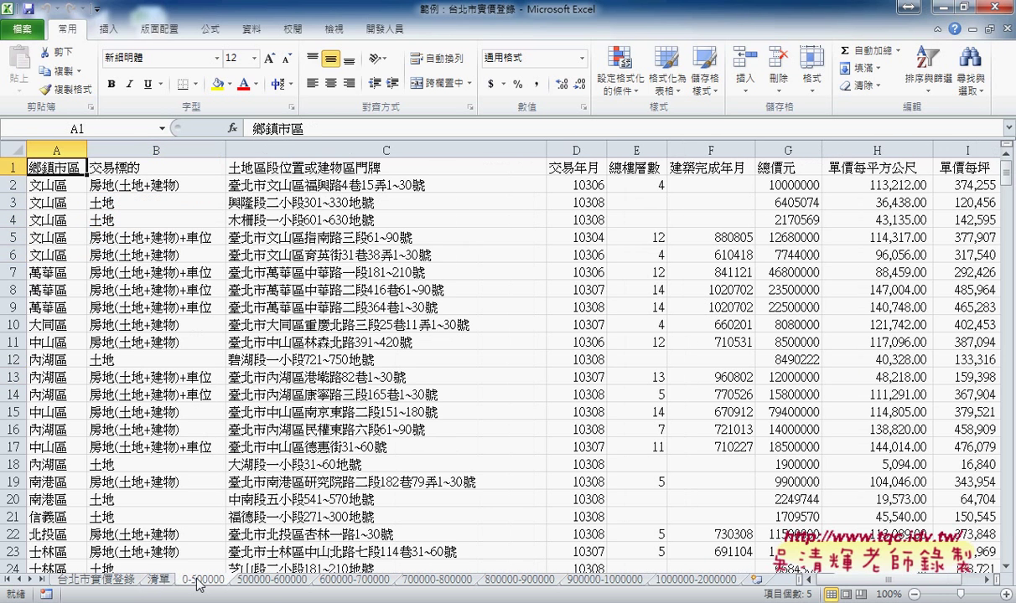
- Run Module1's 批次刪除 macro in the VBA editor to delete the extra sheets, then return to Excel
{"action": "left_click", "coordinate": [384, 28]}
{"action": "left_click", "coordinate": [30, 63]}
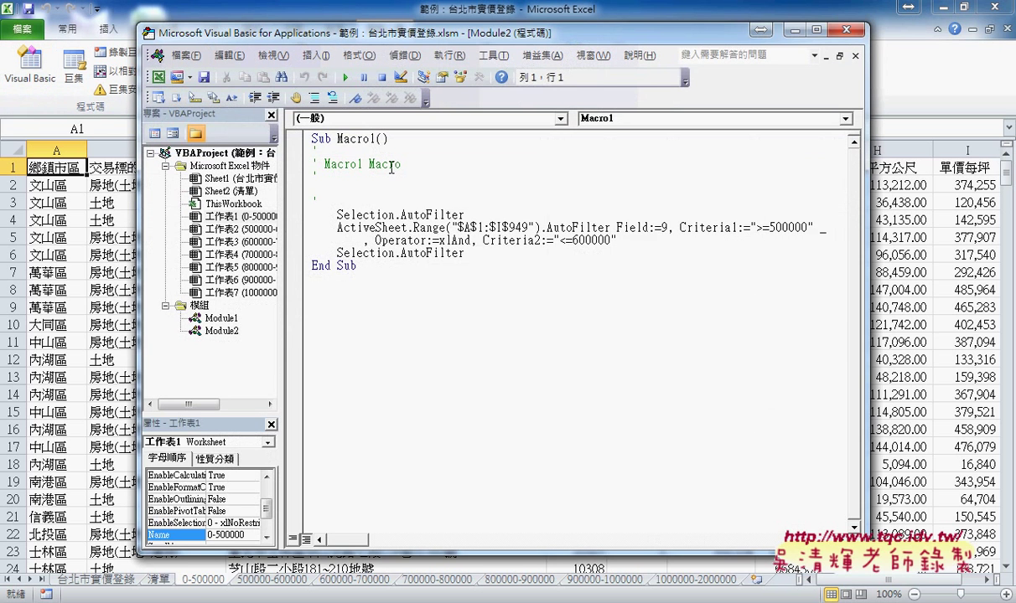
{"action": "double_click", "coordinate": [220, 318]}
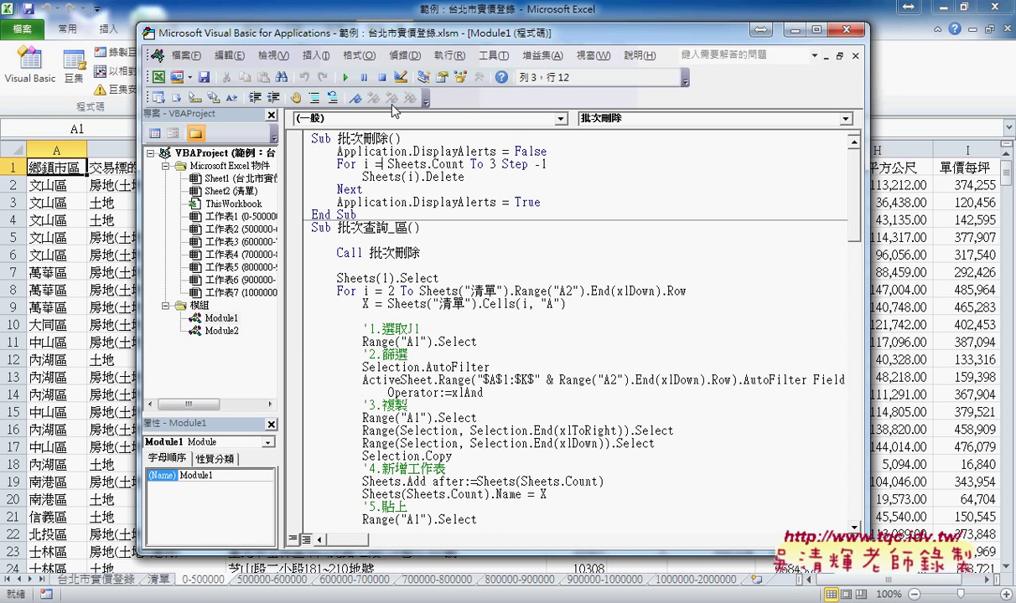
{"action": "left_click", "coordinate": [346, 77]}
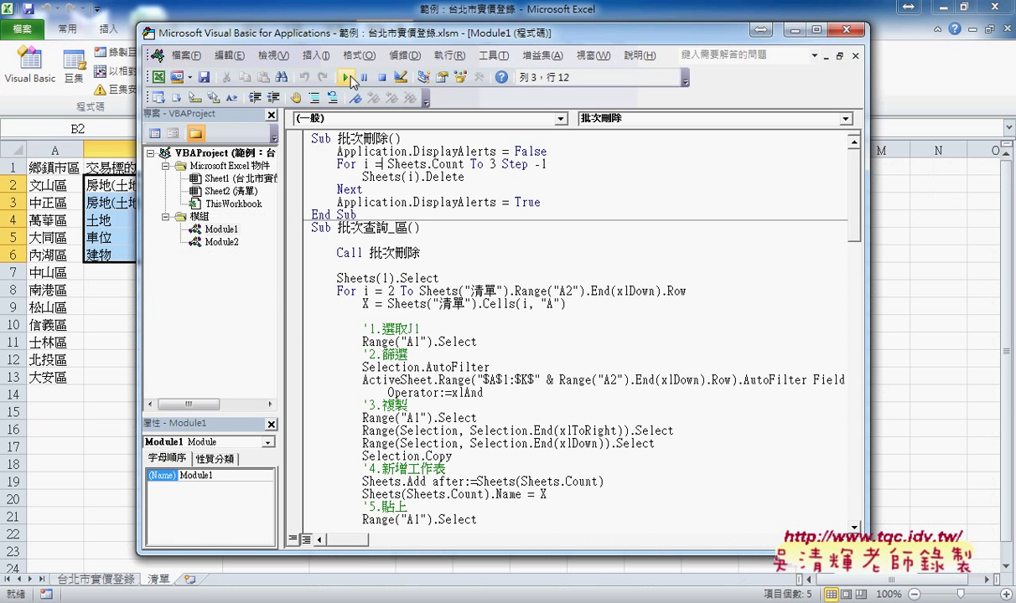
{"action": "left_click", "coordinate": [793, 31]}
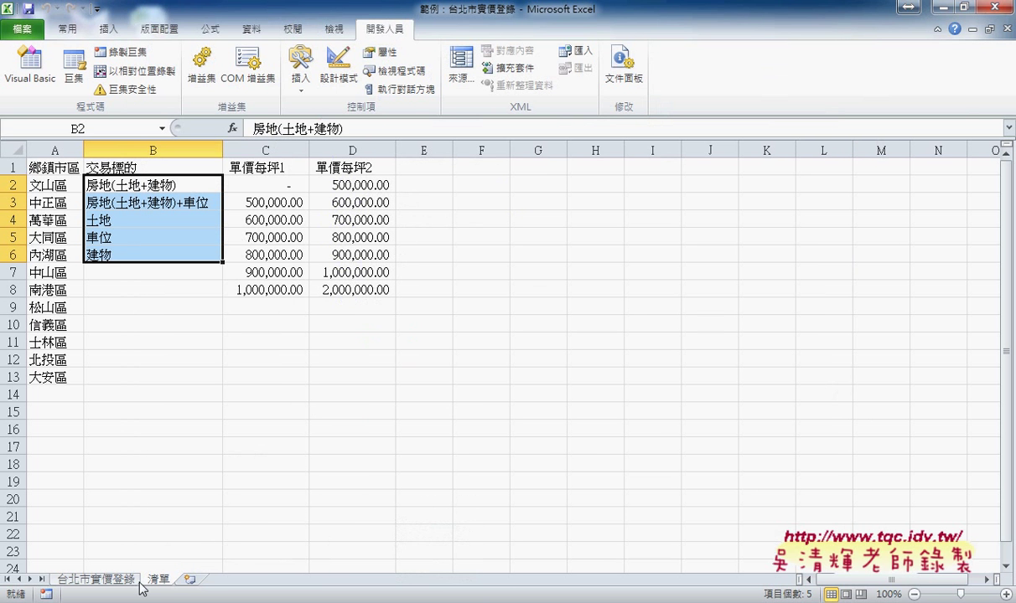
- Show the 台北市實價登錄 sheet scrolled right to its district, transaction-type and unit-price 批次查詢 buttons
{"action": "left_click_drag", "start_coordinate": [140, 587], "coordinate": [182, 594]}
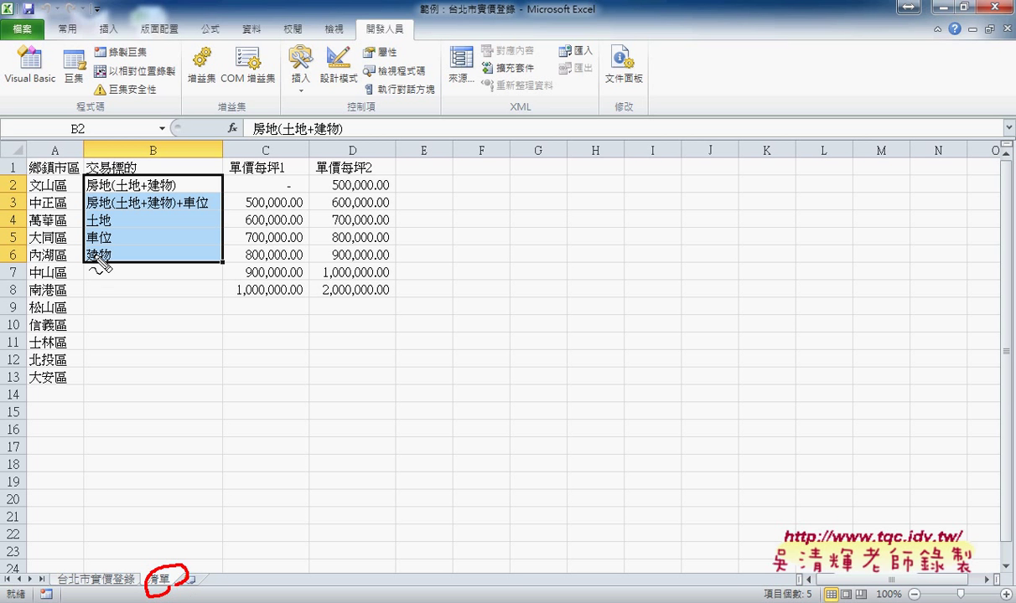
{"action": "left_click_drag", "start_coordinate": [181, 592], "coordinate": [159, 587]}
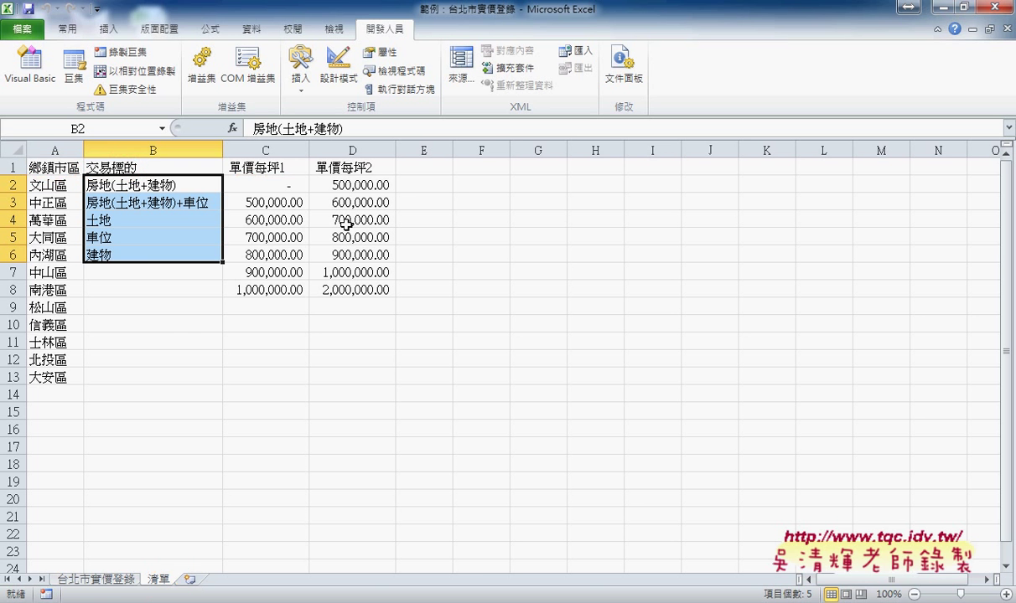
{"action": "left_click", "coordinate": [114, 581]}
{"action": "scroll", "coordinate": [765, 549], "scroll_direction": "right", "scroll_amount": 3}
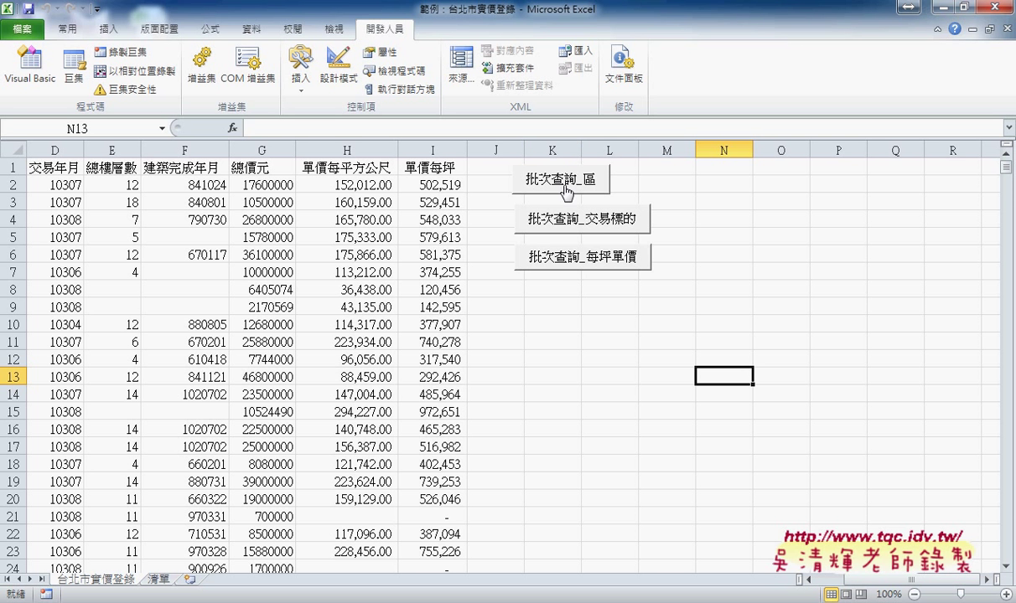
- Select the 鄉鎮市區 column on the data sheet and compare it with the 清單 district list
{"action": "scroll", "coordinate": [788, 549], "scroll_direction": "left", "scroll_amount": 3}
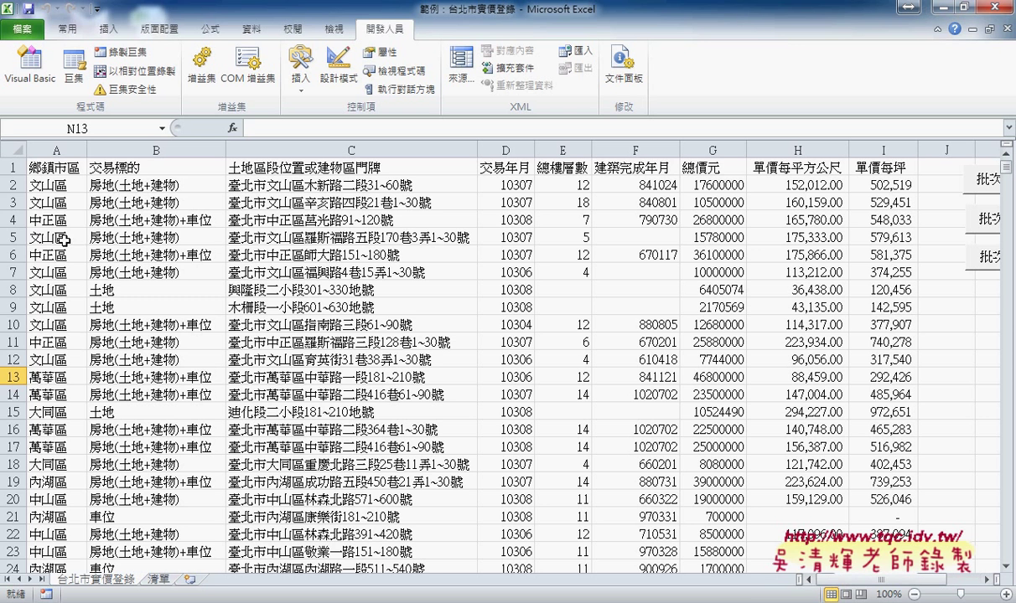
{"action": "left_click", "coordinate": [47, 151]}
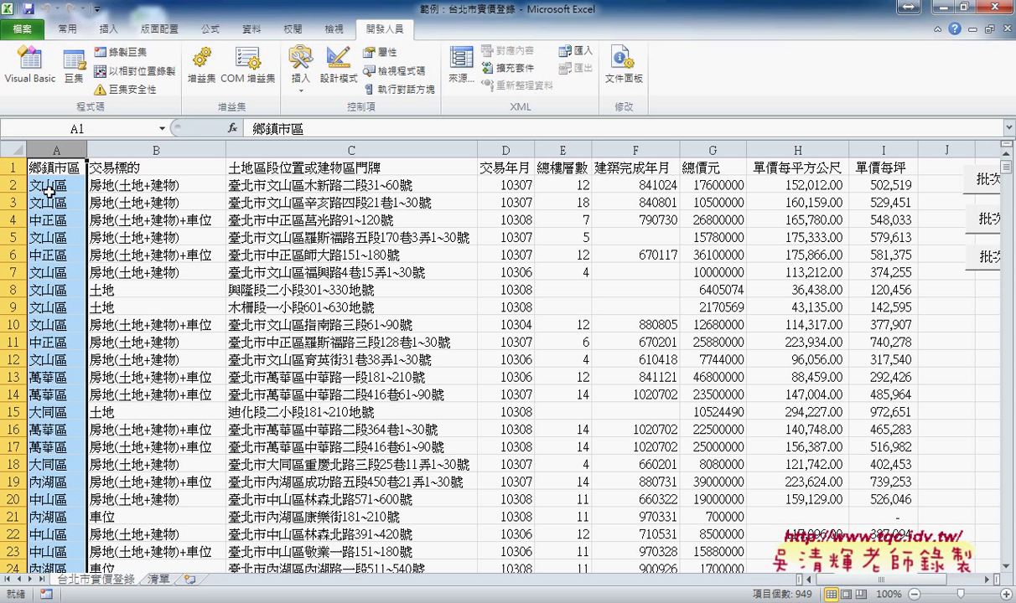
{"action": "left_click", "coordinate": [169, 581]}
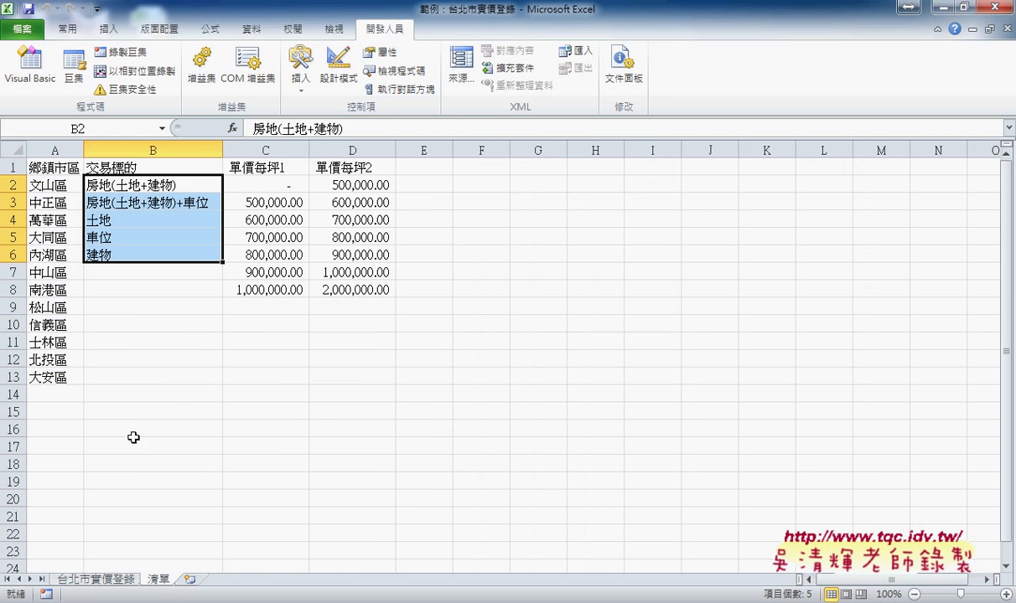
{"action": "left_click", "coordinate": [61, 187]}
{"action": "left_click", "coordinate": [55, 167]}
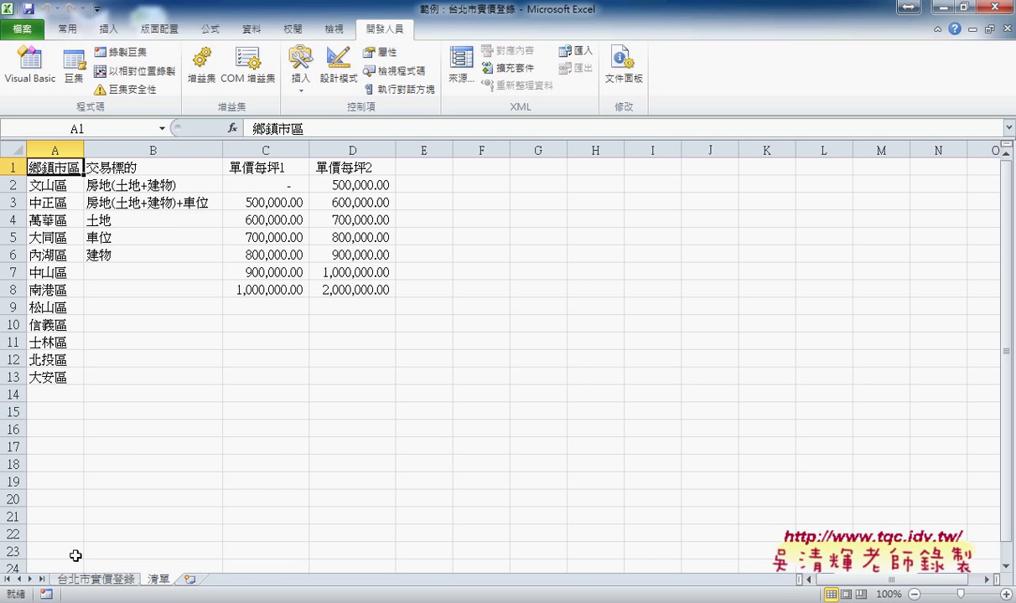
{"action": "key", "text": "ctrl+Page_Up"}
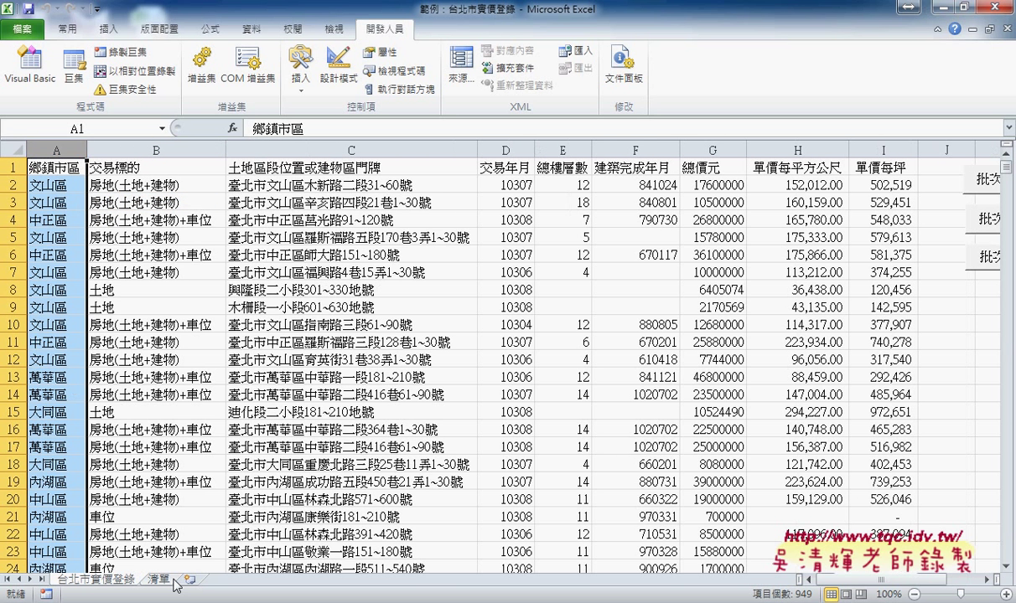
- On 清單, select the districts 文山區 and 中正區, then open the VBA editor
{"action": "left_click", "coordinate": [159, 579]}
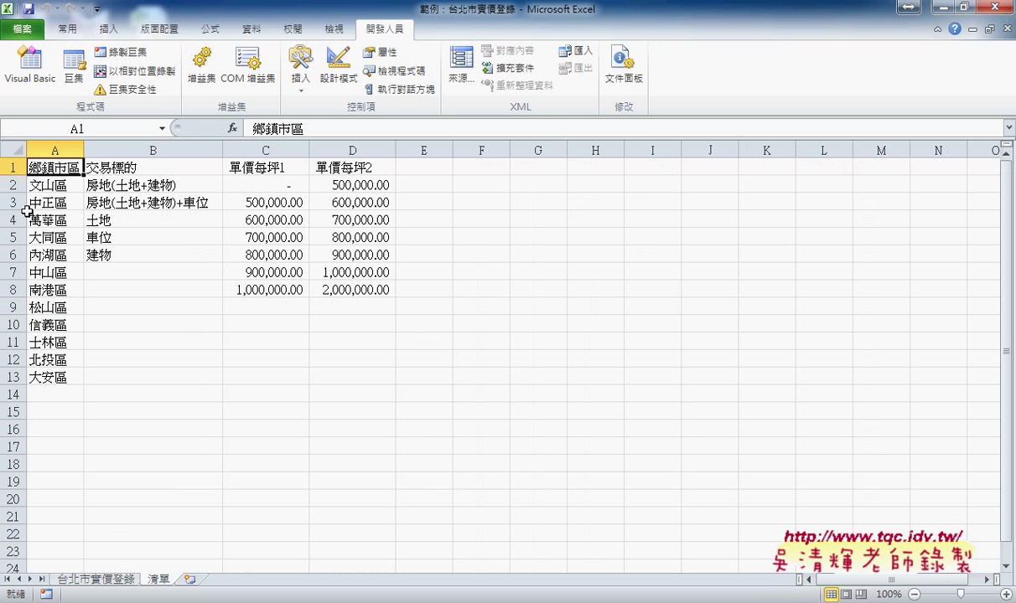
{"action": "left_click", "coordinate": [55, 185]}
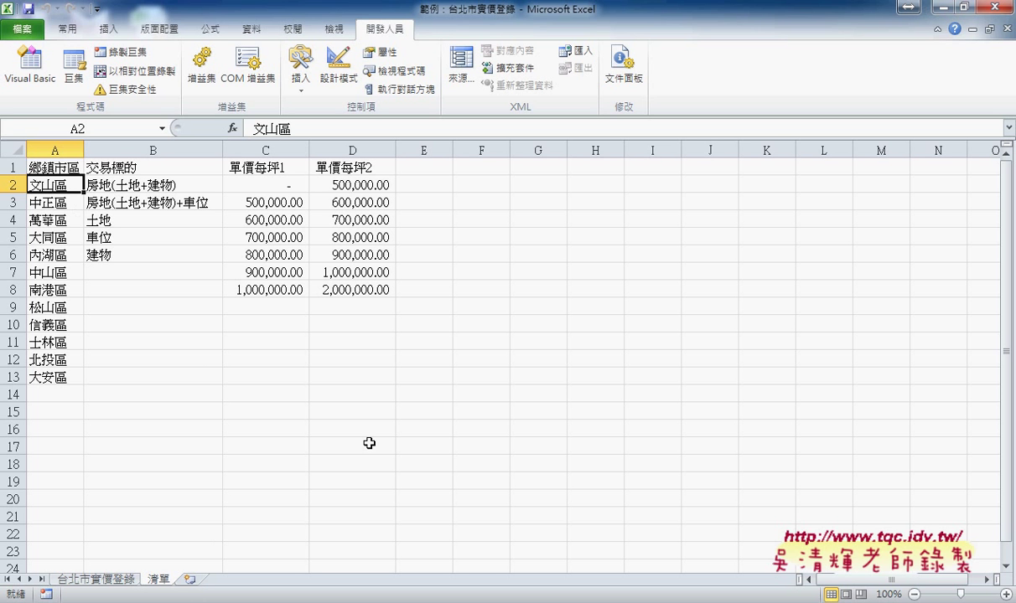
{"action": "left_click", "coordinate": [58, 203]}
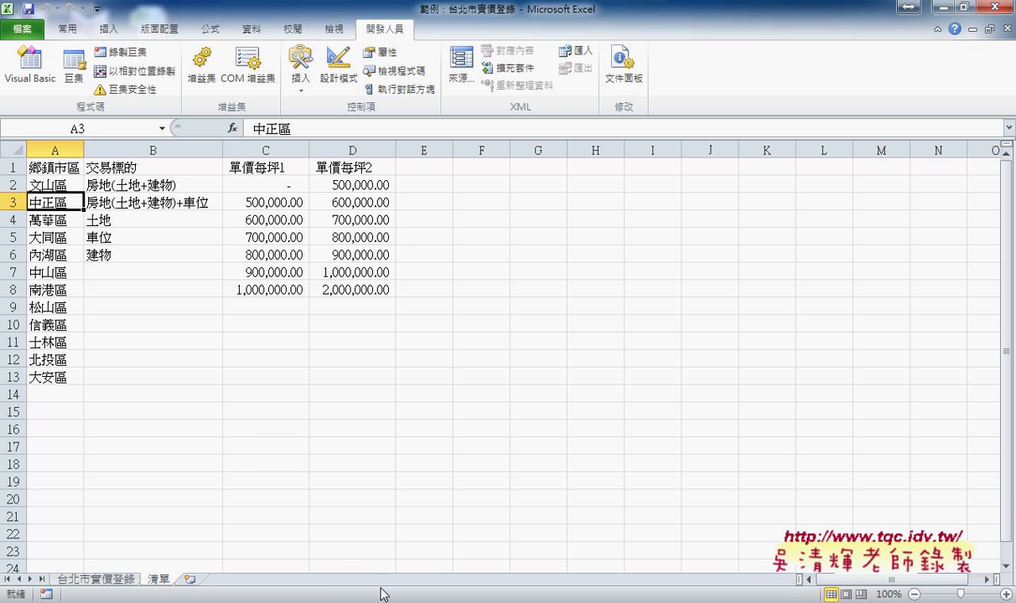
{"action": "left_click", "coordinate": [30, 65]}
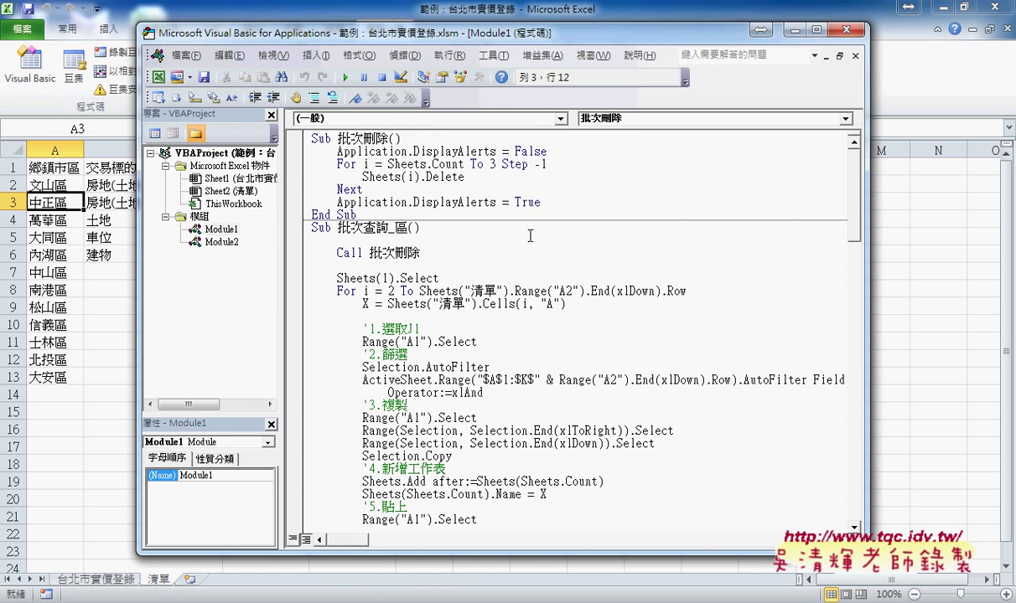
- Highlight Call 批次刪除, Sheets(1).Select, loop counter i, start value 2 and X in 批次查詢_區
{"action": "left_click", "coordinate": [363, 226]}
{"action": "left_click_drag", "start_coordinate": [420, 252], "coordinate": [338, 252]}
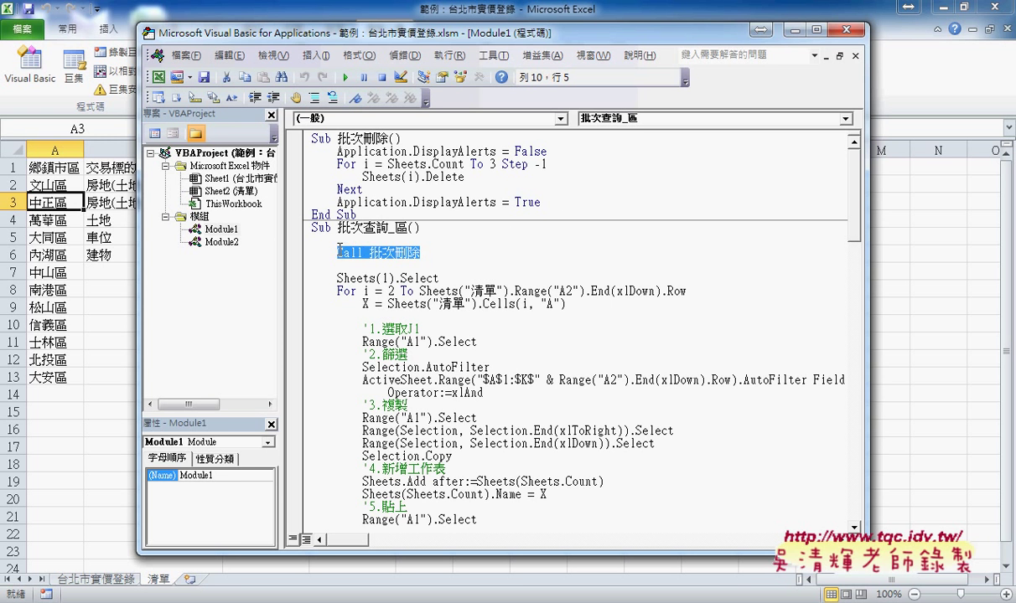
{"action": "left_click_drag", "start_coordinate": [446, 278], "coordinate": [339, 278]}
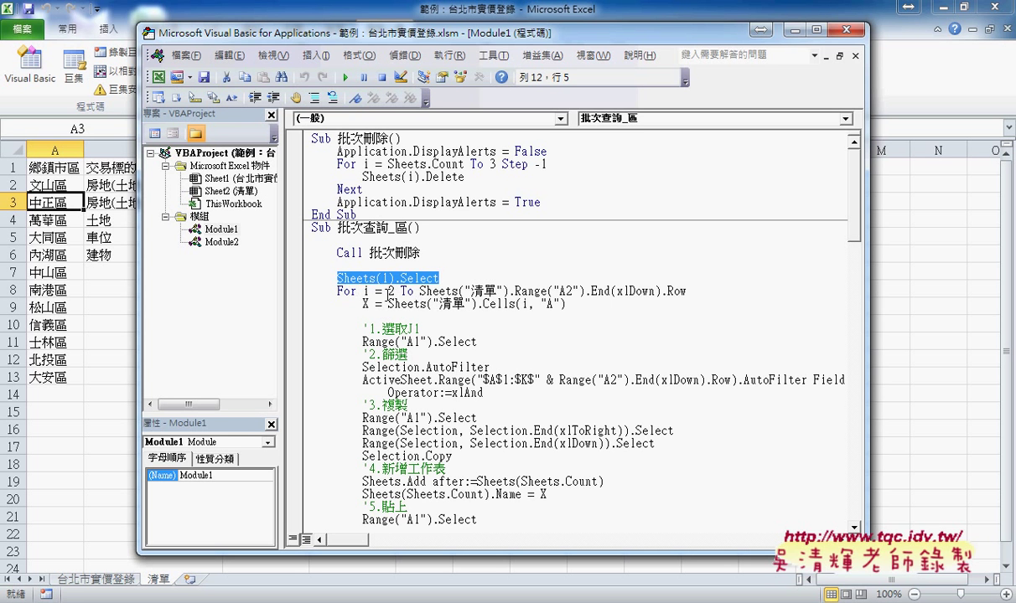
{"action": "double_click", "coordinate": [366, 291]}
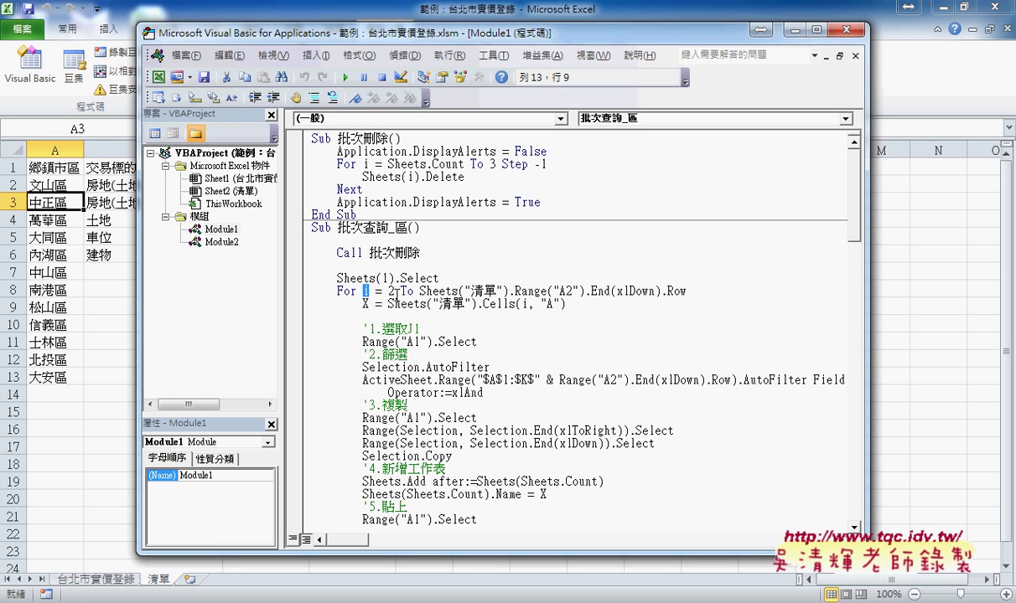
{"action": "double_click", "coordinate": [392, 291]}
{"action": "left_click", "coordinate": [366, 305]}
{"action": "double_click", "coordinate": [366, 305]}
- Scroll through the rest of the code and return to the 清單 sheet in Excel
{"action": "scroll", "coordinate": [807, 238], "scroll_direction": "down", "scroll_amount": 4}
{"action": "scroll", "coordinate": [808, 235], "scroll_direction": "down", "scroll_amount": 3}
{"action": "scroll", "coordinate": [809, 231], "scroll_direction": "up", "scroll_amount": 6}
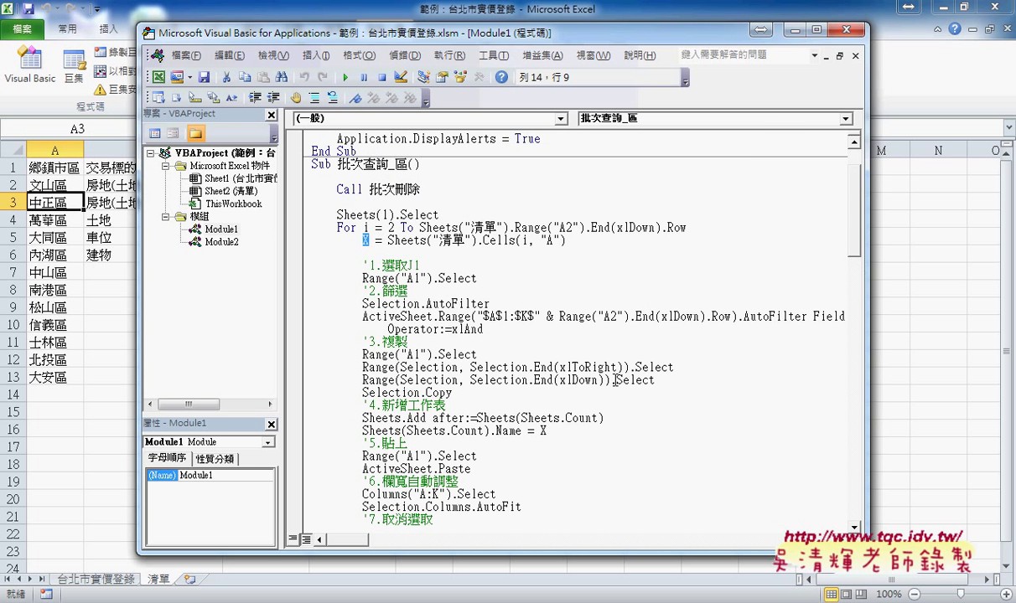
{"action": "left_click", "coordinate": [92, 481]}
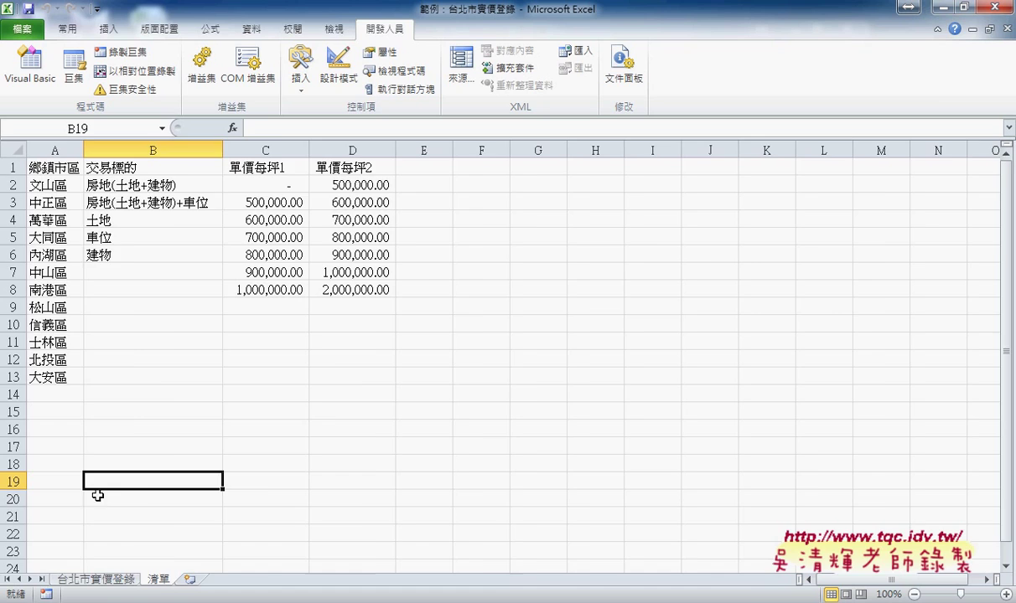
- Run 批次查詢_區 from 台北市實價登錄, check the new 文山區 sheet, then view 清單
{"action": "left_click", "coordinate": [104, 584]}
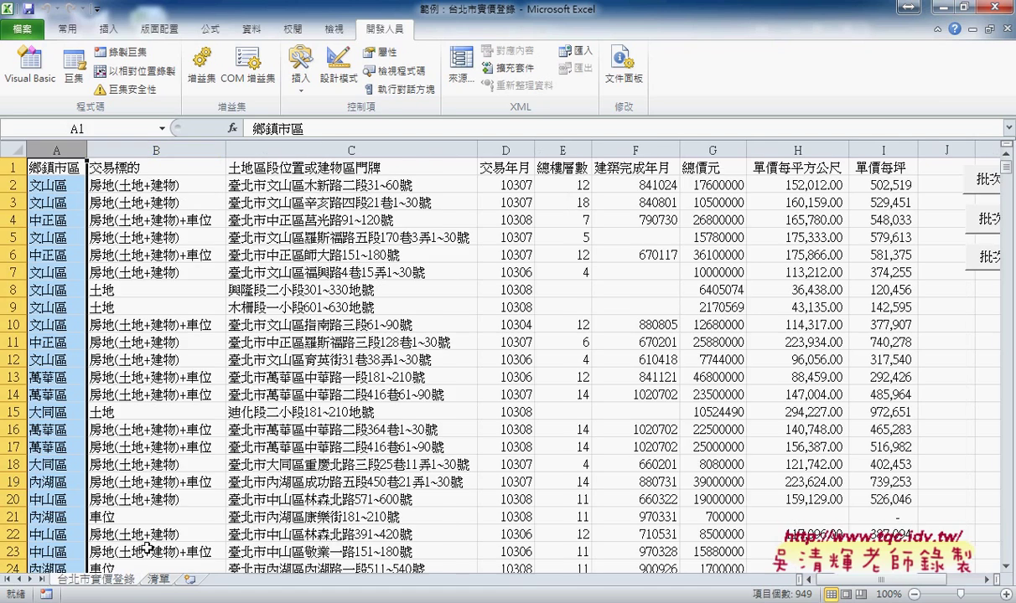
{"action": "left_click", "coordinate": [988, 179]}
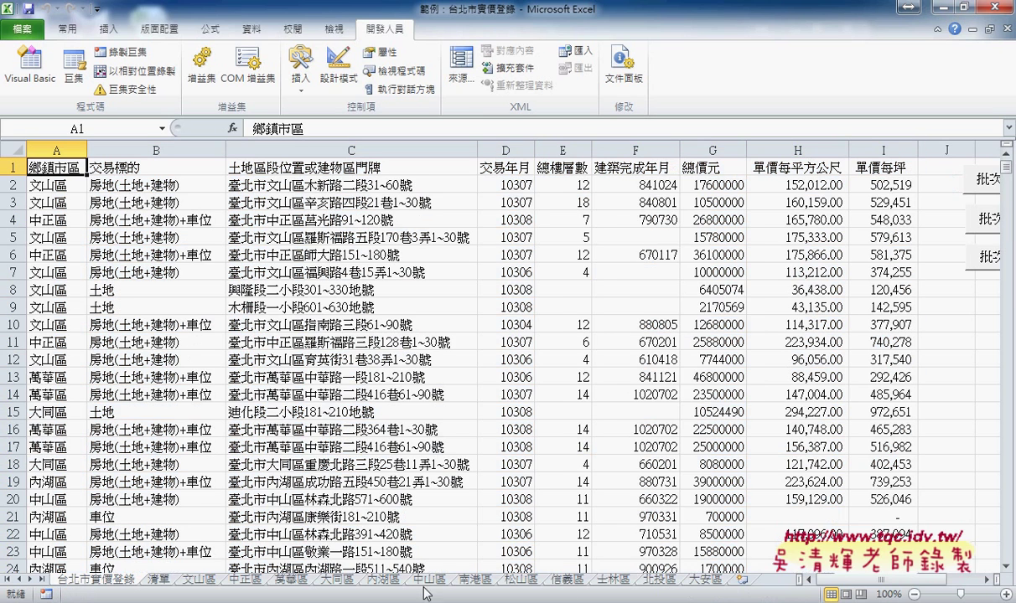
{"action": "left_click", "coordinate": [198, 579]}
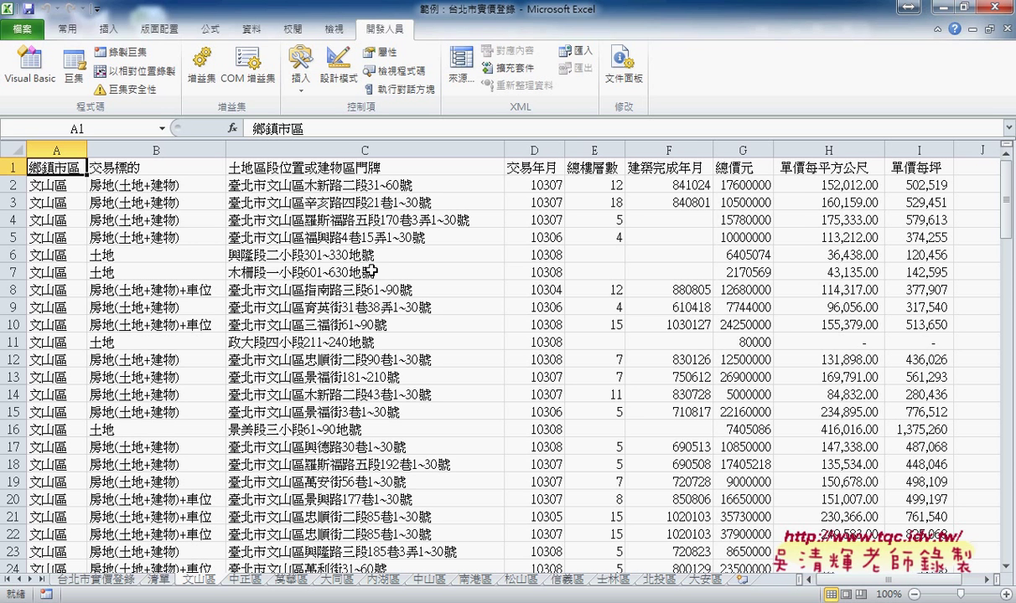
{"action": "left_click", "coordinate": [123, 580]}
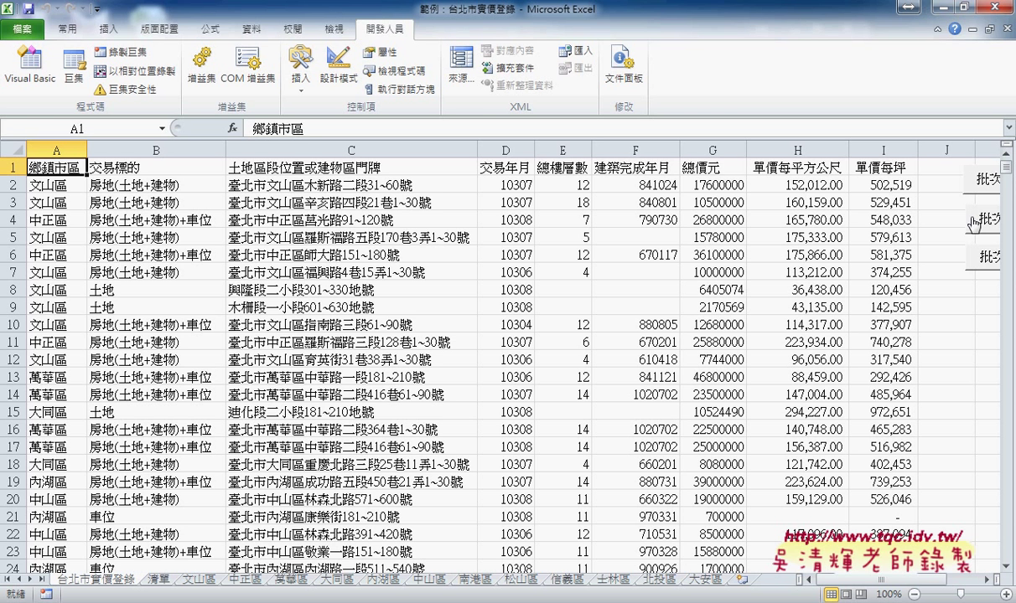
{"action": "left_click_drag", "start_coordinate": [895, 580], "coordinate": [929, 580]}
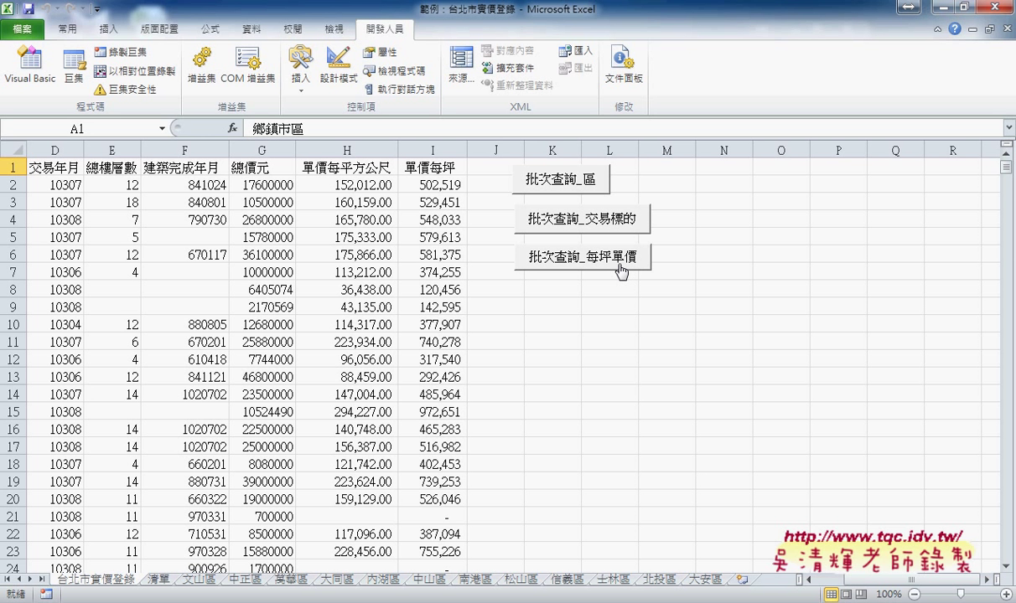
{"action": "left_click", "coordinate": [159, 578]}
{"action": "left_click", "coordinate": [288, 188]}
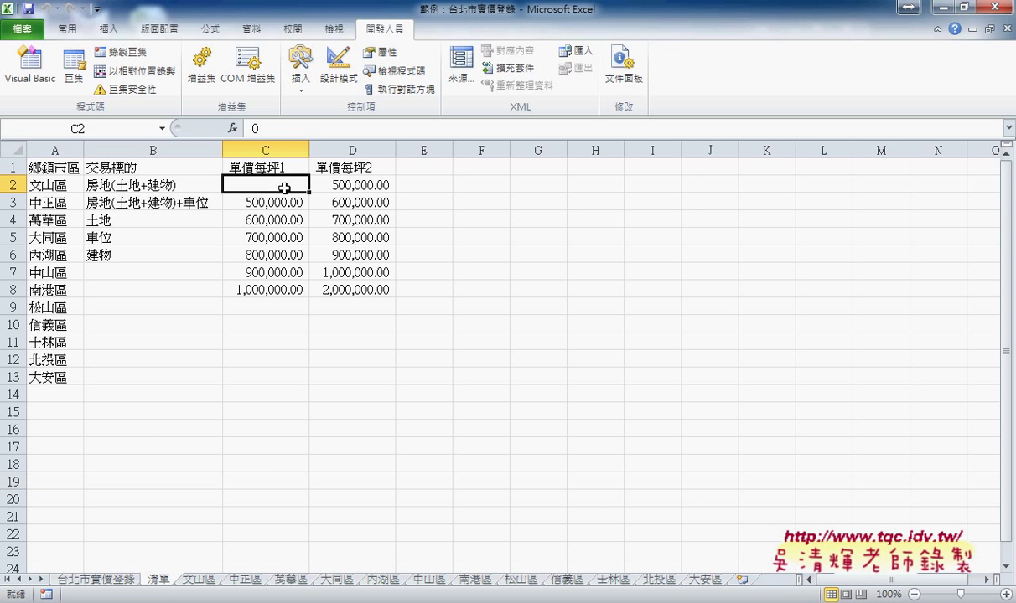
{"action": "left_click", "coordinate": [377, 187]}
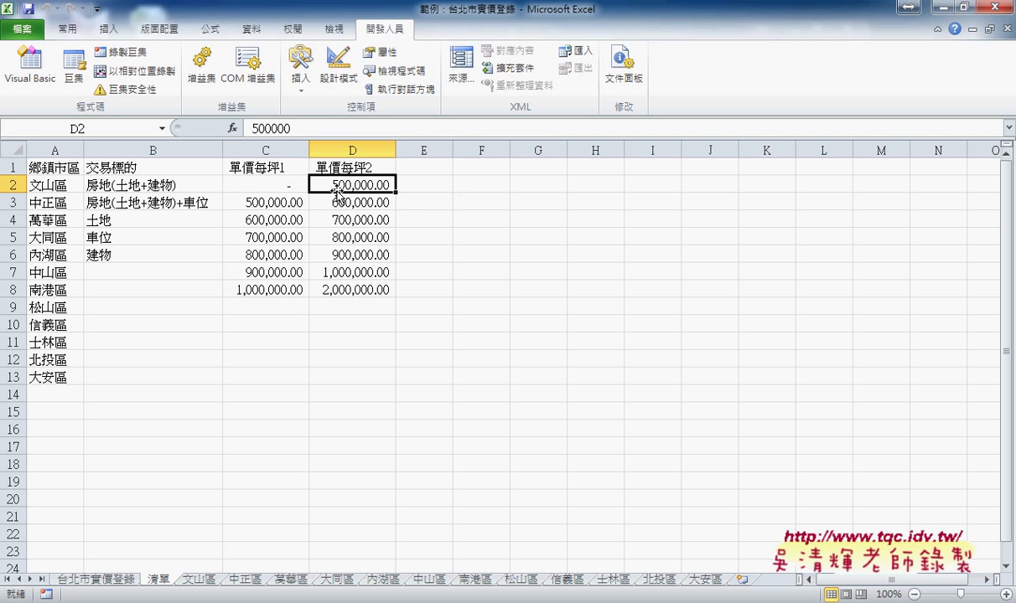
{"action": "left_click", "coordinate": [13, 185]}
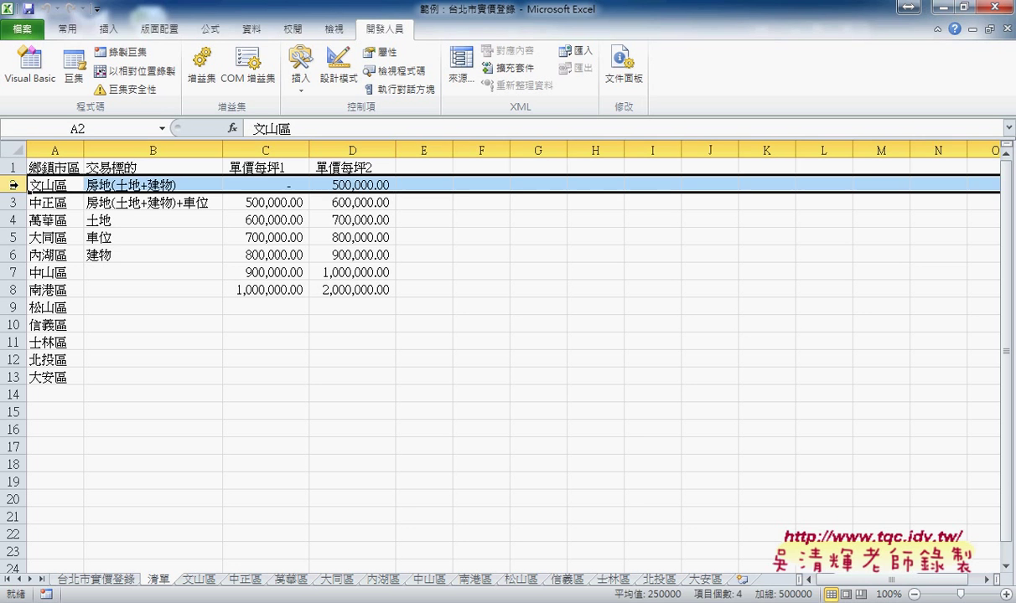
{"action": "mouse_move", "coordinate": [268, 186]}
{"action": "left_mouse_down"}
{"action": "mouse_move", "coordinate": [334, 193]}
{"action": "mouse_move", "coordinate": [326, 181]}
{"action": "left_mouse_up"}
{"action": "left_click", "coordinate": [326, 201]}
{"action": "left_click", "coordinate": [337, 237]}
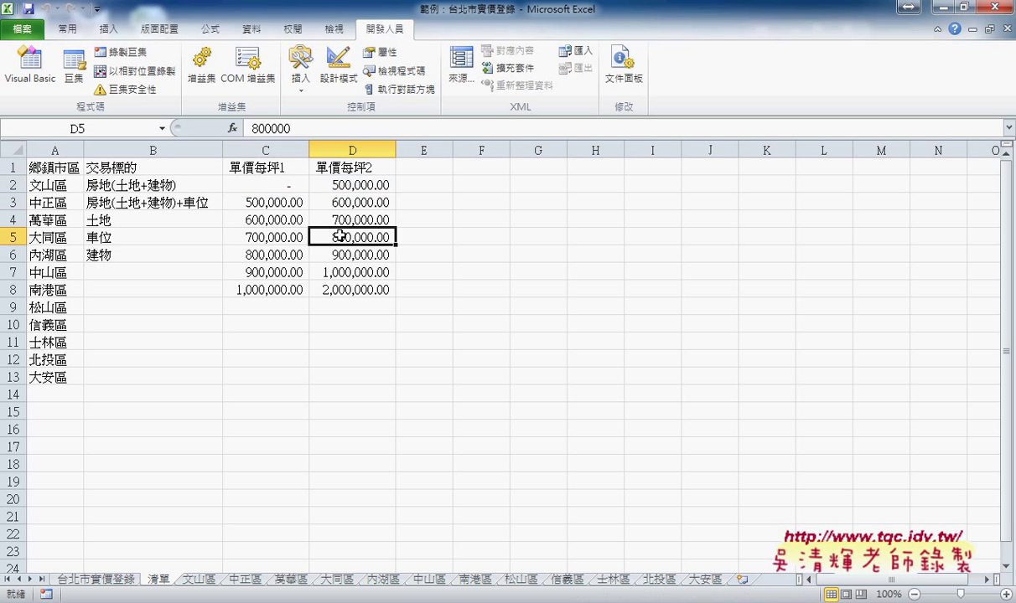
{"action": "left_click_drag", "start_coordinate": [323, 289], "coordinate": [274, 291]}
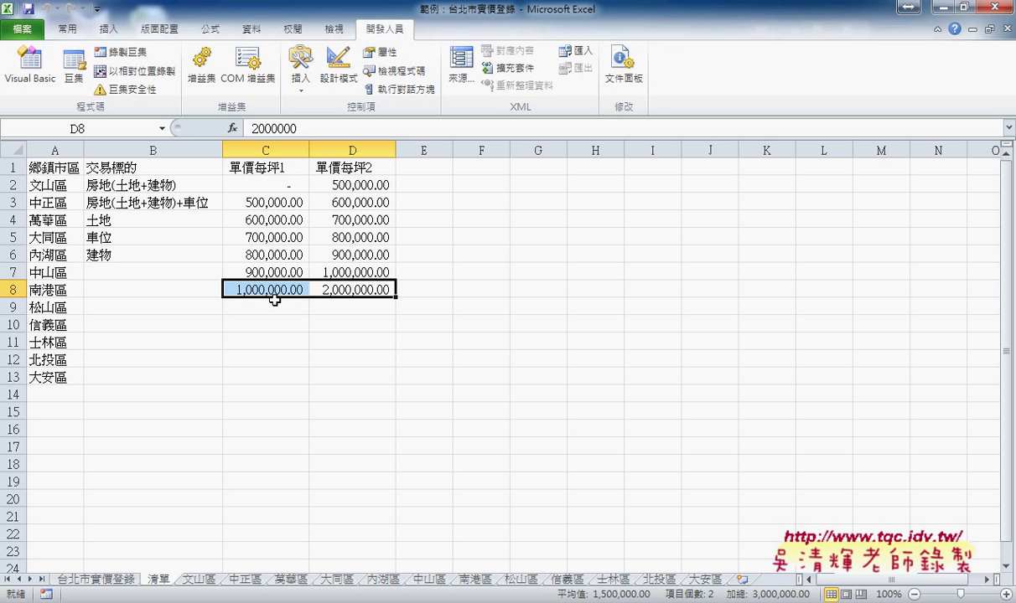
{"action": "left_click", "coordinate": [360, 184]}
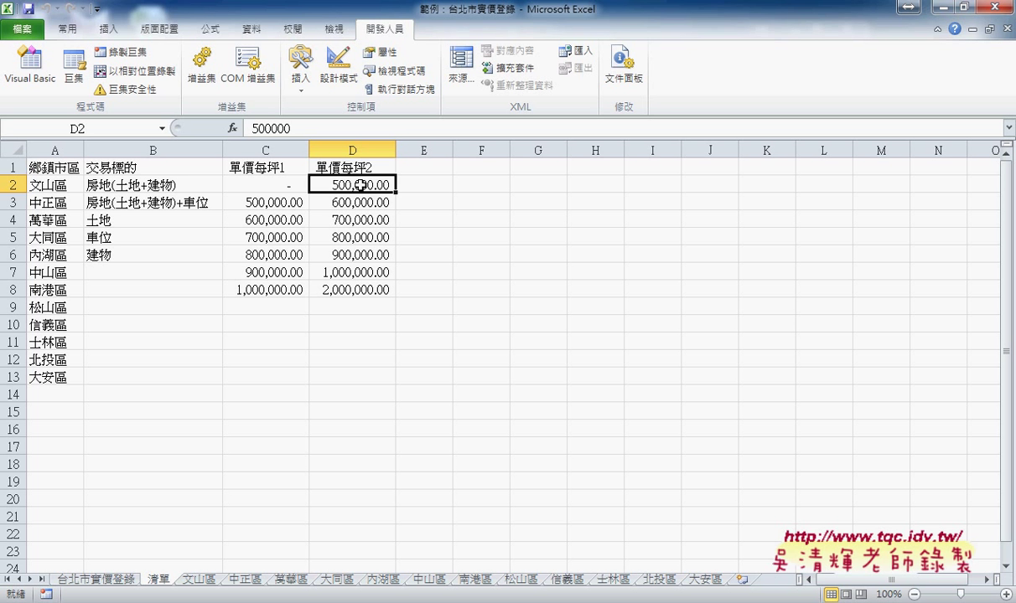
- Run 批次查詢_每坪單價 on 台北市實價登錄 and open the resulting 0-500000 sheet
{"action": "left_click", "coordinate": [102, 579]}
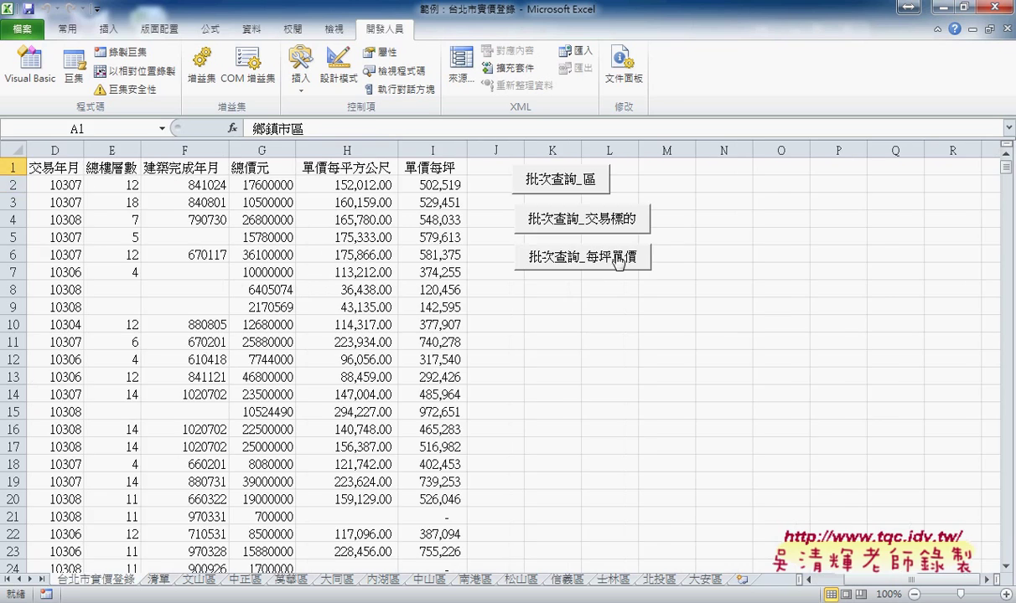
{"action": "left_click", "coordinate": [590, 259]}
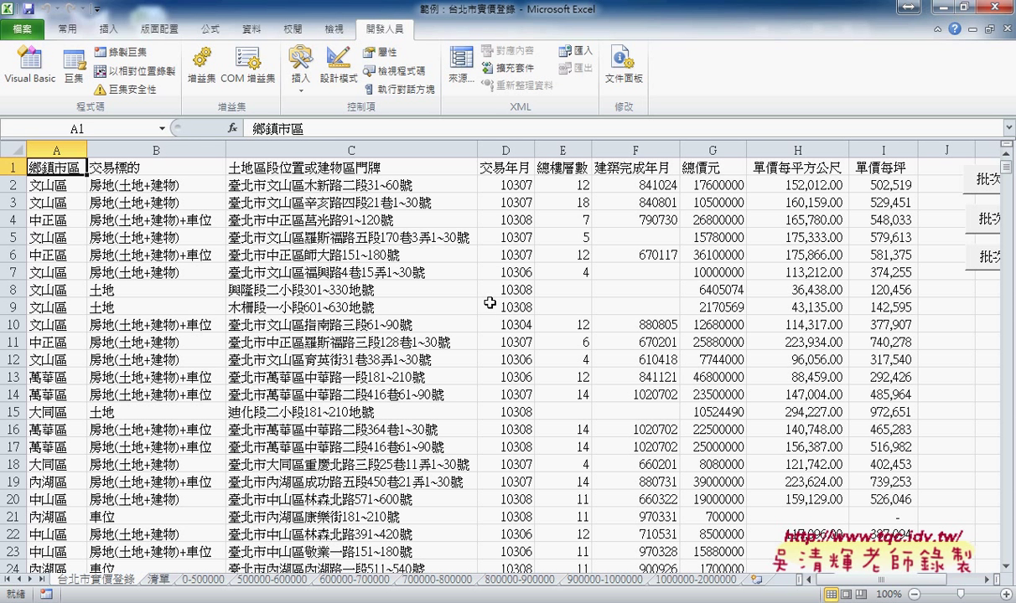
{"action": "left_click", "coordinate": [204, 584]}
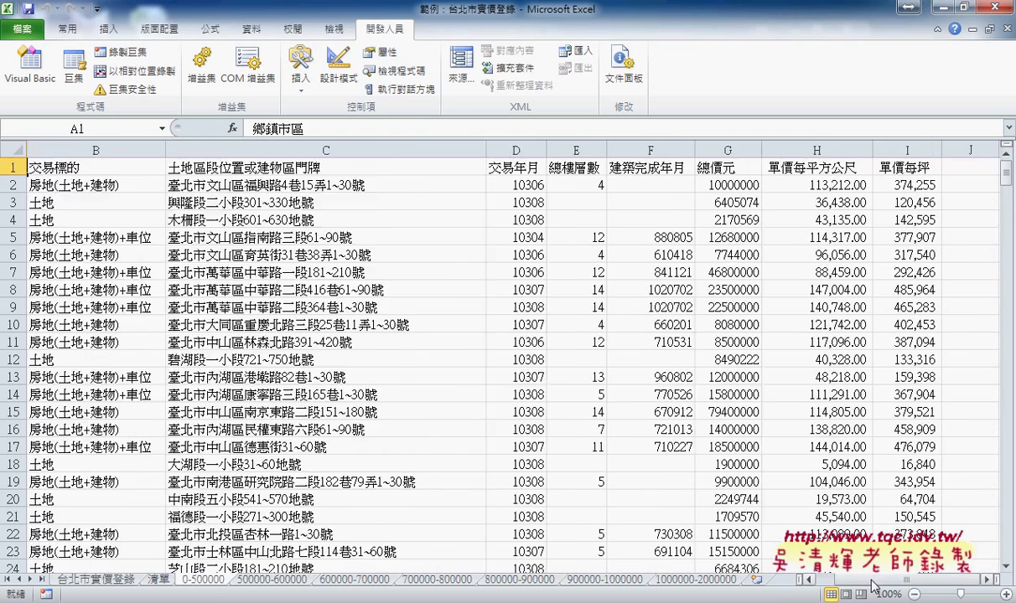
- Scroll down the 0-500000 results and check the address in row 247
{"action": "scroll", "coordinate": [135, 361], "scroll_direction": "down", "scroll_amount": 4}
{"action": "scroll", "coordinate": [132, 367], "scroll_direction": "down", "scroll_amount": 3}
{"action": "scroll", "coordinate": [133, 367], "scroll_direction": "down", "scroll_amount": 2}
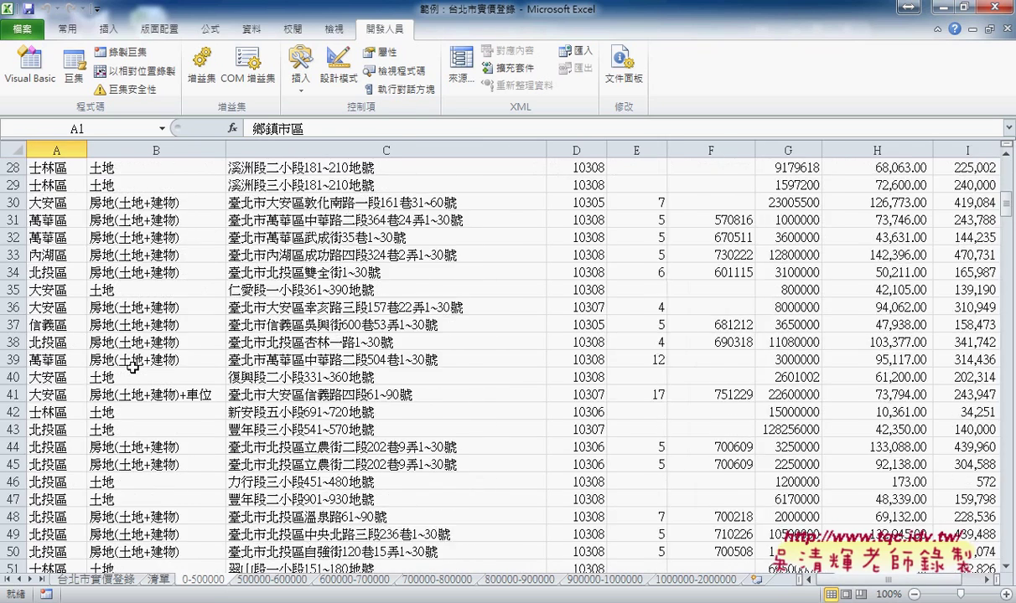
{"action": "scroll", "coordinate": [132, 367], "scroll_direction": "down", "scroll_amount": 2}
{"action": "scroll", "coordinate": [133, 367], "scroll_direction": "down", "scroll_amount": 5}
{"action": "scroll", "coordinate": [132, 367], "scroll_direction": "down", "scroll_amount": 3}
{"action": "scroll", "coordinate": [133, 367], "scroll_direction": "down", "scroll_amount": 3}
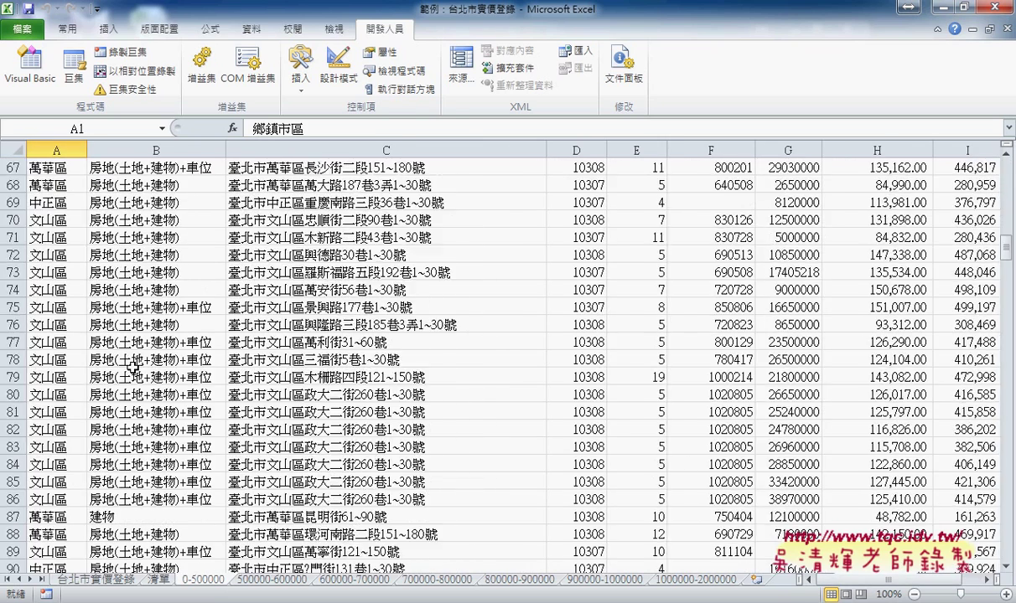
{"action": "scroll", "coordinate": [133, 367], "scroll_direction": "down", "scroll_amount": 3}
{"action": "scroll", "coordinate": [132, 368], "scroll_direction": "down", "scroll_amount": 3}
{"action": "scroll", "coordinate": [132, 367], "scroll_direction": "down", "scroll_amount": 2}
{"action": "scroll", "coordinate": [133, 367], "scroll_direction": "down", "scroll_amount": 3}
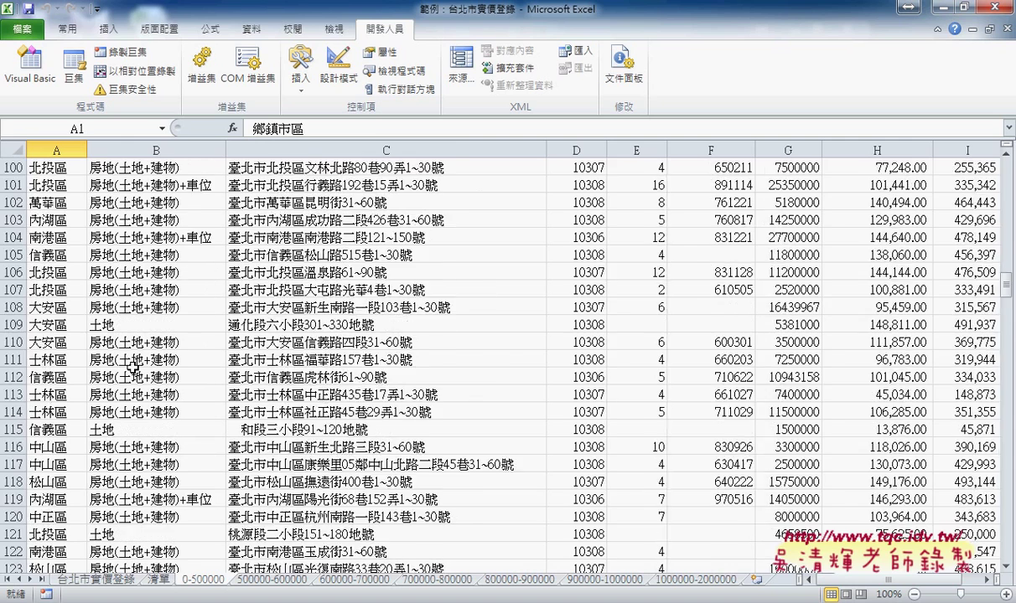
{"action": "scroll", "coordinate": [132, 367], "scroll_direction": "down", "scroll_amount": 2}
{"action": "scroll", "coordinate": [132, 367], "scroll_direction": "down", "scroll_amount": 3}
{"action": "scroll", "coordinate": [133, 367], "scroll_direction": "down", "scroll_amount": 6}
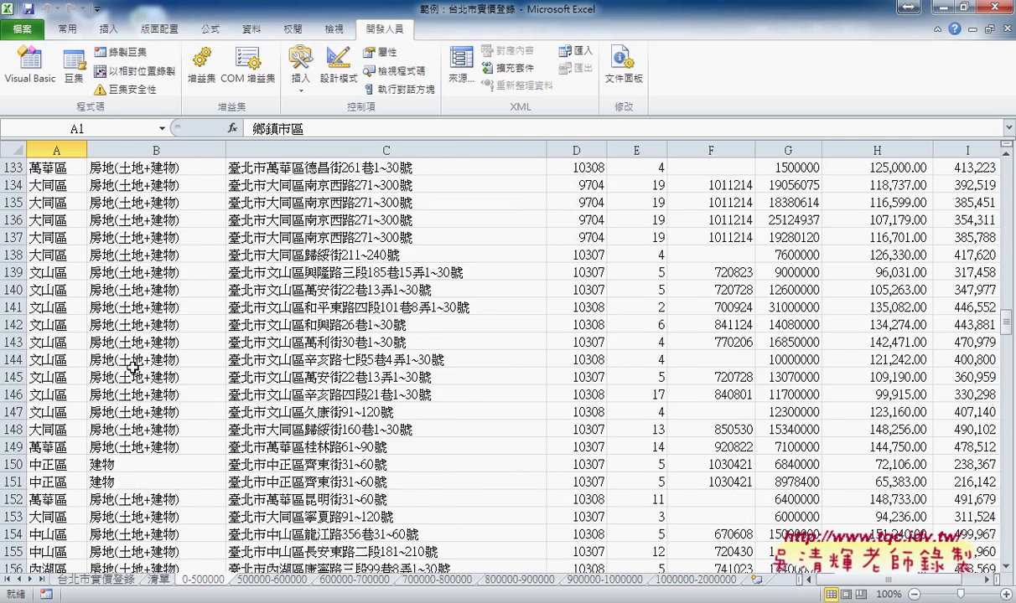
{"action": "scroll", "coordinate": [132, 367], "scroll_direction": "down", "scroll_amount": 2}
{"action": "scroll", "coordinate": [132, 367], "scroll_direction": "down", "scroll_amount": 6}
{"action": "scroll", "coordinate": [133, 367], "scroll_direction": "down", "scroll_amount": 3}
{"action": "scroll", "coordinate": [132, 368], "scroll_direction": "down", "scroll_amount": 6}
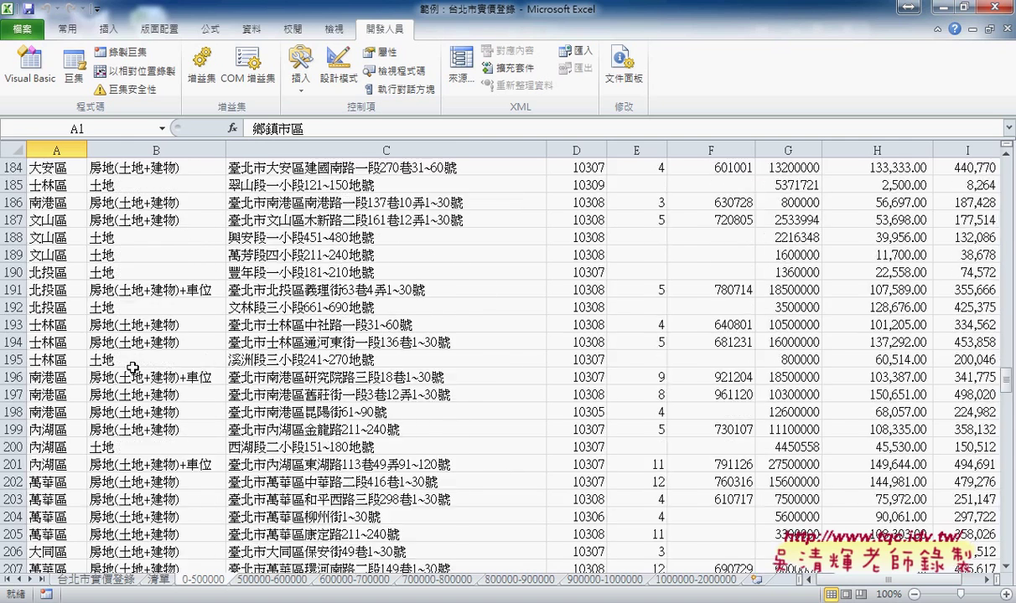
{"action": "scroll", "coordinate": [132, 368], "scroll_direction": "down", "scroll_amount": 3}
{"action": "scroll", "coordinate": [133, 367], "scroll_direction": "down", "scroll_amount": 10}
{"action": "scroll", "coordinate": [132, 367], "scroll_direction": "down", "scroll_amount": 4}
{"action": "scroll", "coordinate": [133, 367], "scroll_direction": "down", "scroll_amount": 4}
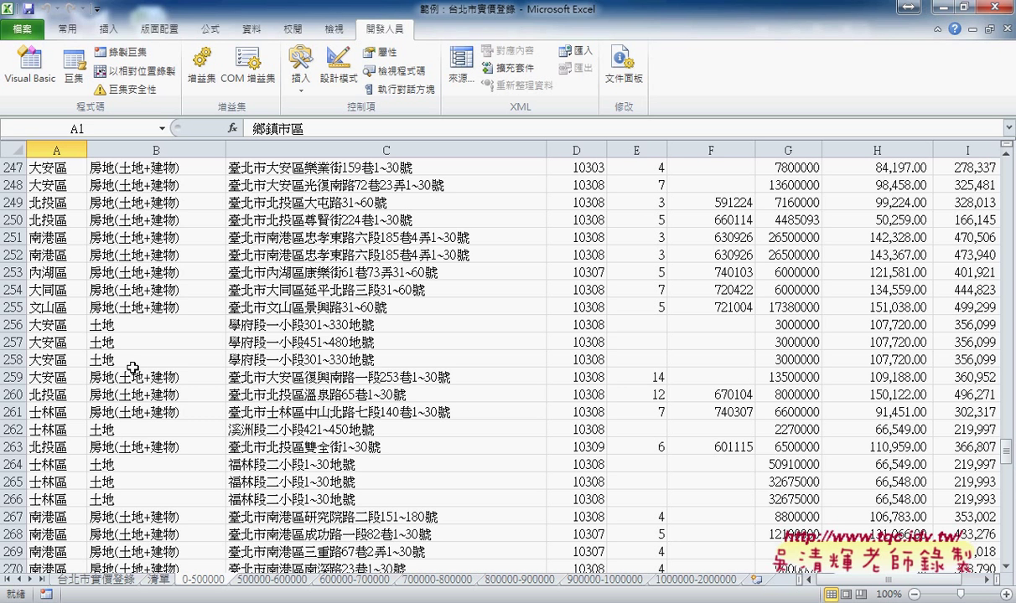
{"action": "left_click", "coordinate": [372, 167]}
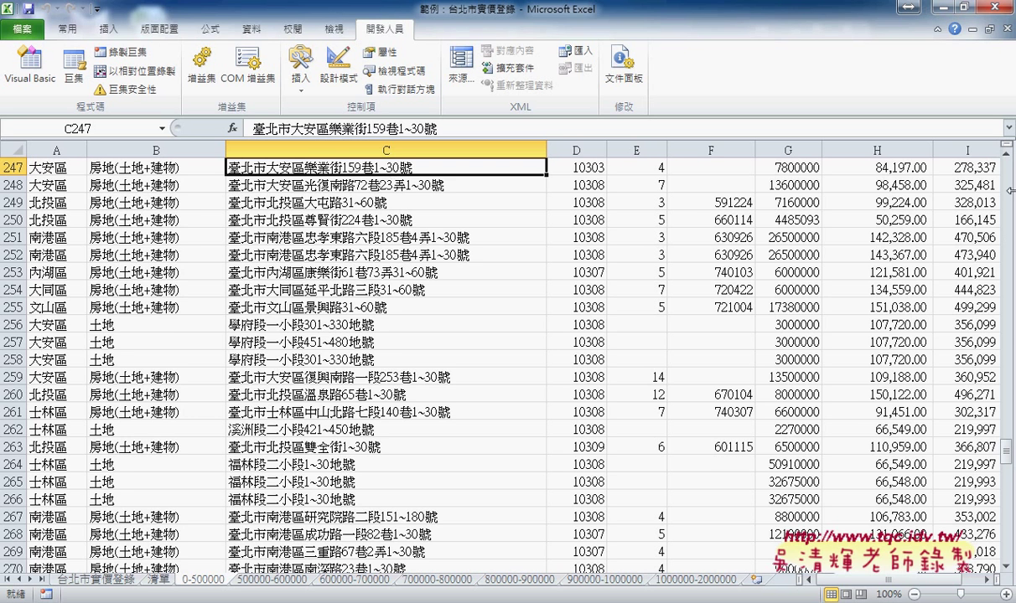
- Jump back to the top of the 0-500000 sheet and scroll the sheet tabs toward 台北市實價登錄
{"action": "left_click_drag", "start_coordinate": [1009, 453], "coordinate": [1008, 168]}
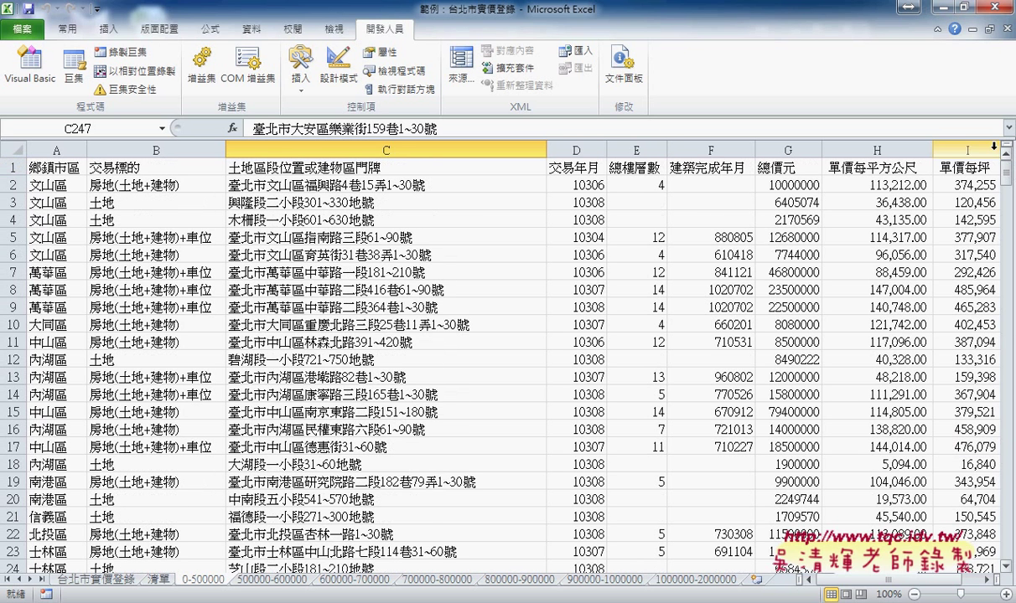
{"action": "left_click", "coordinate": [637, 185]}
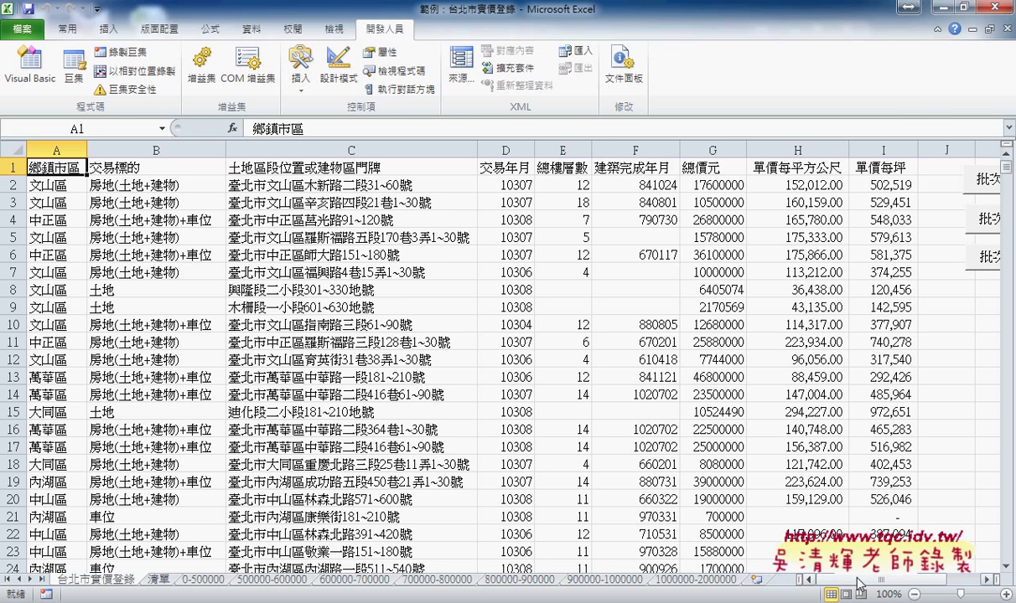
{"action": "left_click_drag", "start_coordinate": [879, 580], "coordinate": [910, 581]}
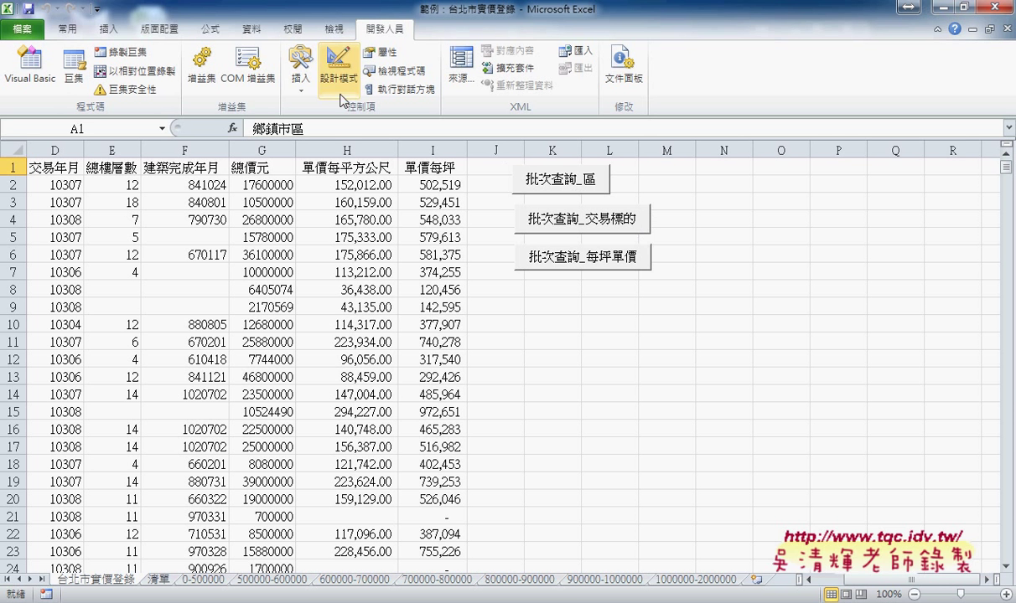
- Open Module1 in the VBA editor, review 批次刪除, and widen the code area
{"action": "left_click", "coordinate": [30, 69]}
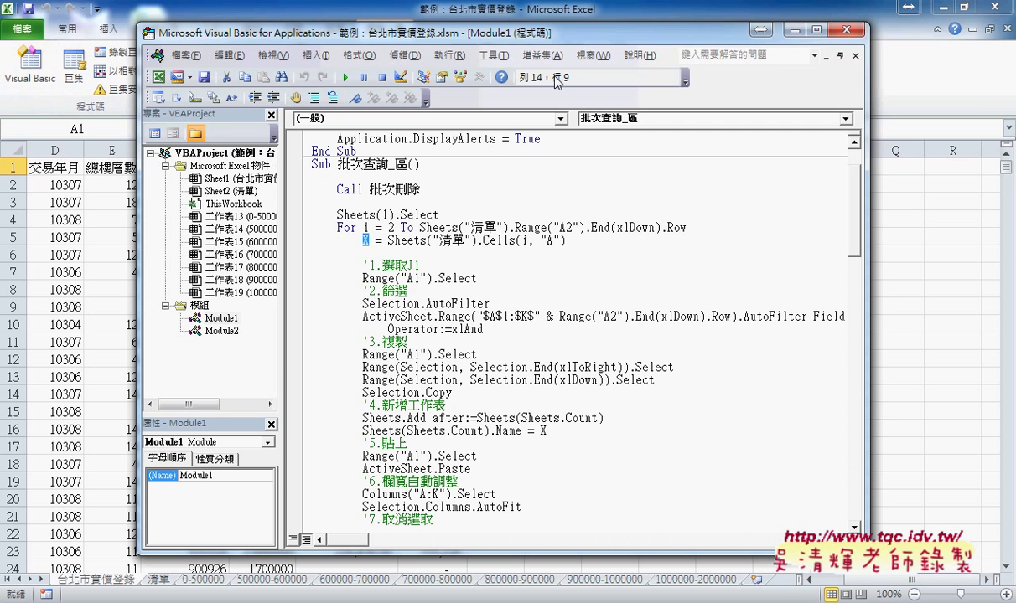
{"action": "scroll", "coordinate": [484, 171], "scroll_direction": "up", "scroll_amount": 2}
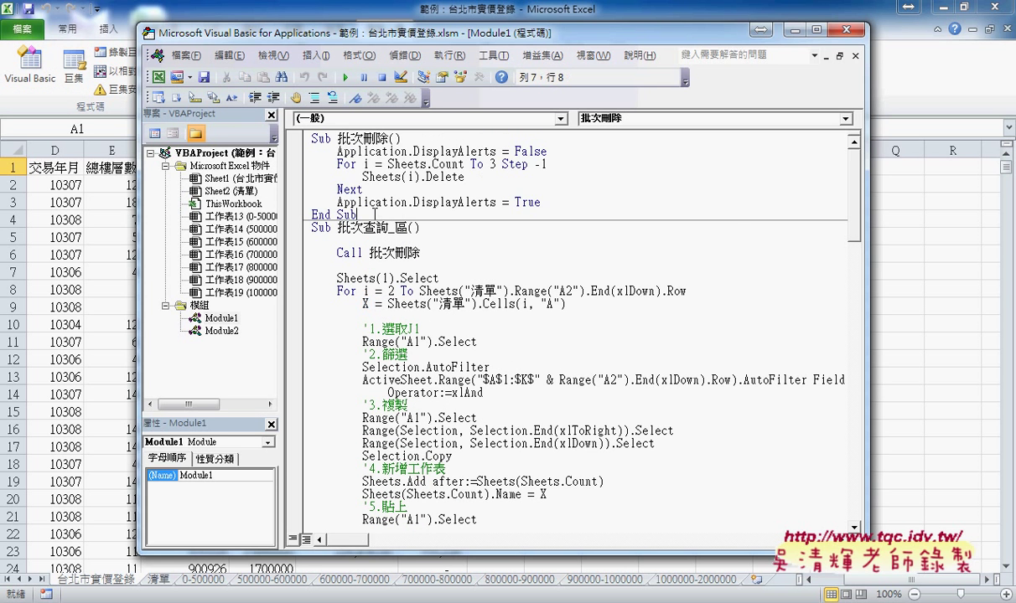
{"action": "left_click_drag", "start_coordinate": [733, 217], "coordinate": [311, 138]}
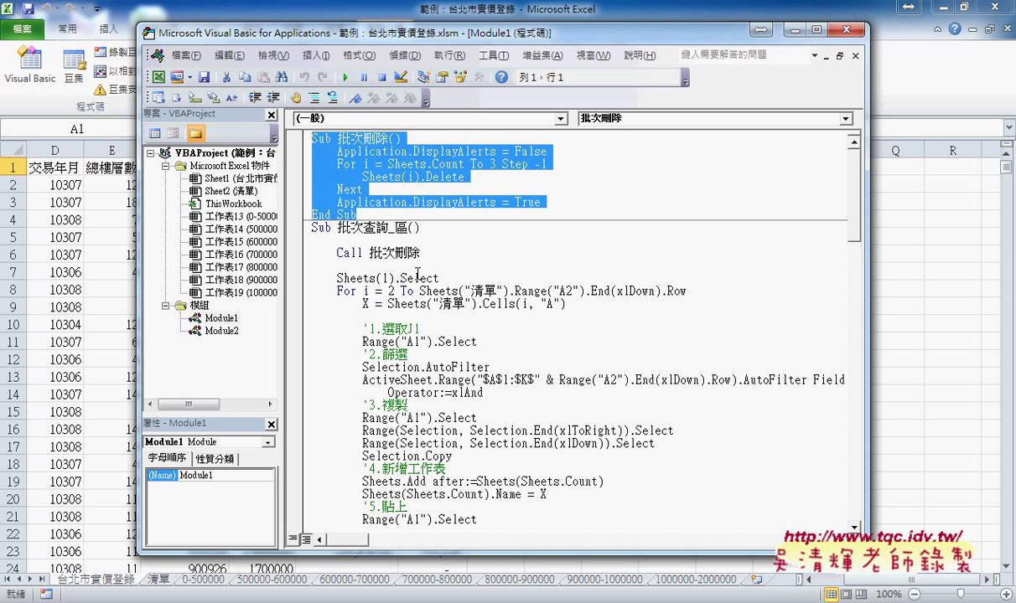
{"action": "left_click", "coordinate": [425, 291]}
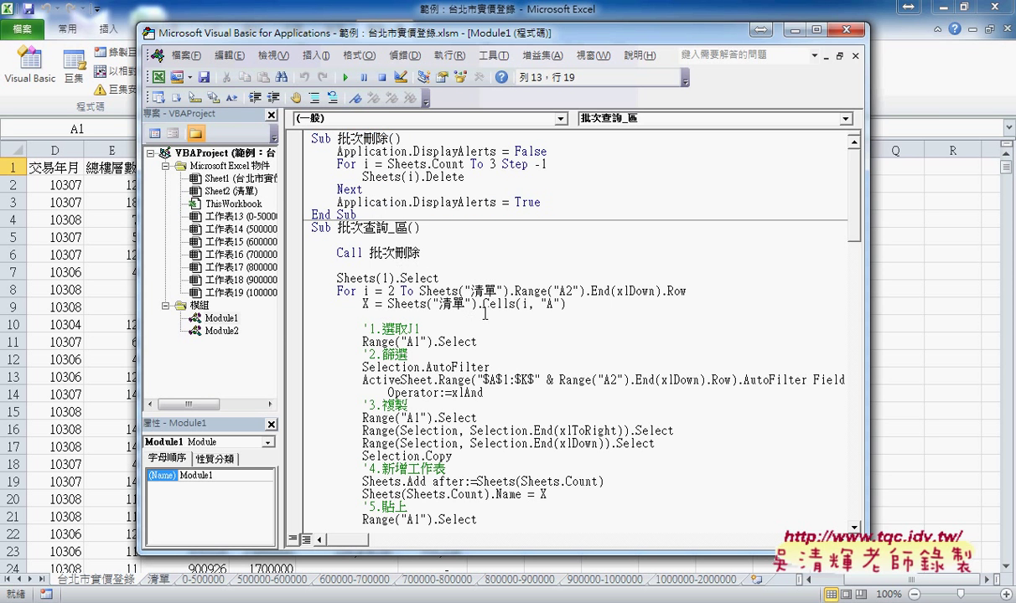
{"action": "left_click_drag", "start_coordinate": [869, 324], "coordinate": [964, 324]}
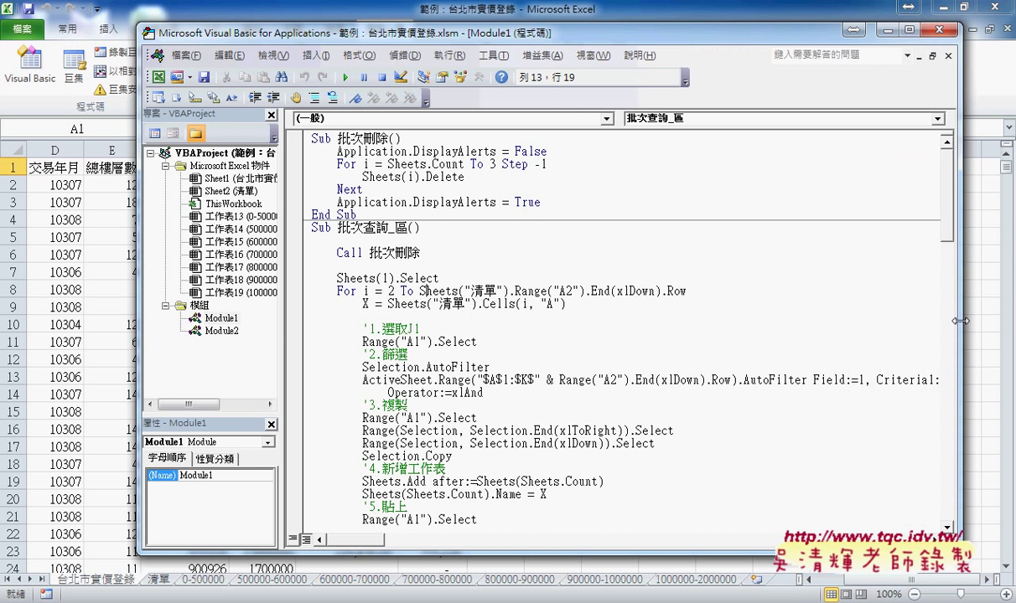
{"action": "left_click_drag", "start_coordinate": [277, 320], "coordinate": [196, 320]}
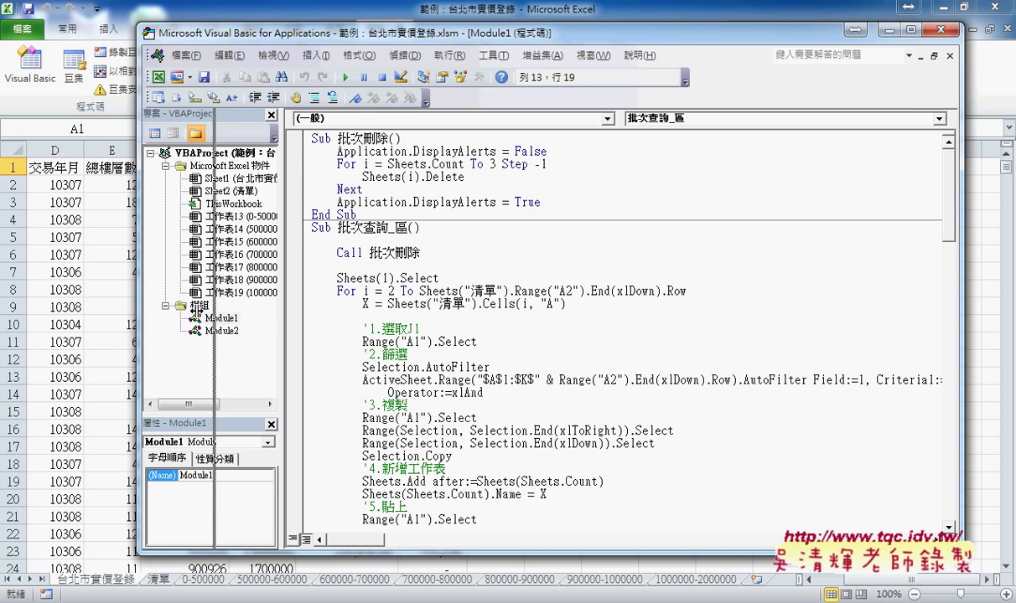
- Highlight Field:=1 and Criteria1:=X in the 批次查詢_區 AutoFilter line
{"action": "double_click", "coordinate": [776, 381]}
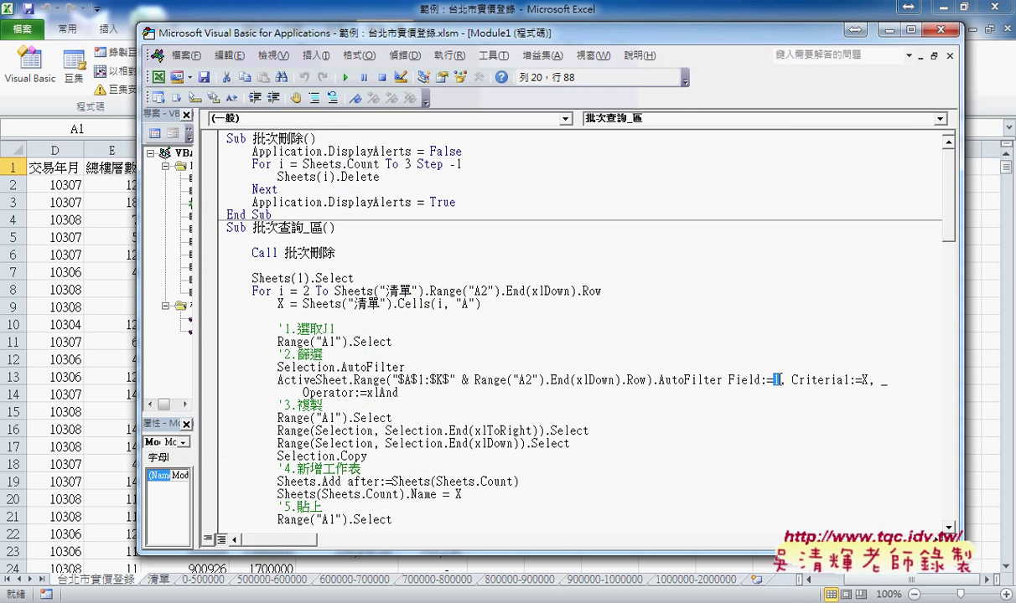
{"action": "left_click_drag", "start_coordinate": [869, 381], "coordinate": [856, 381]}
{"action": "scroll", "coordinate": [794, 382], "scroll_direction": "down", "scroll_amount": 3}
{"action": "scroll", "coordinate": [788, 381], "scroll_direction": "down", "scroll_amount": 2}
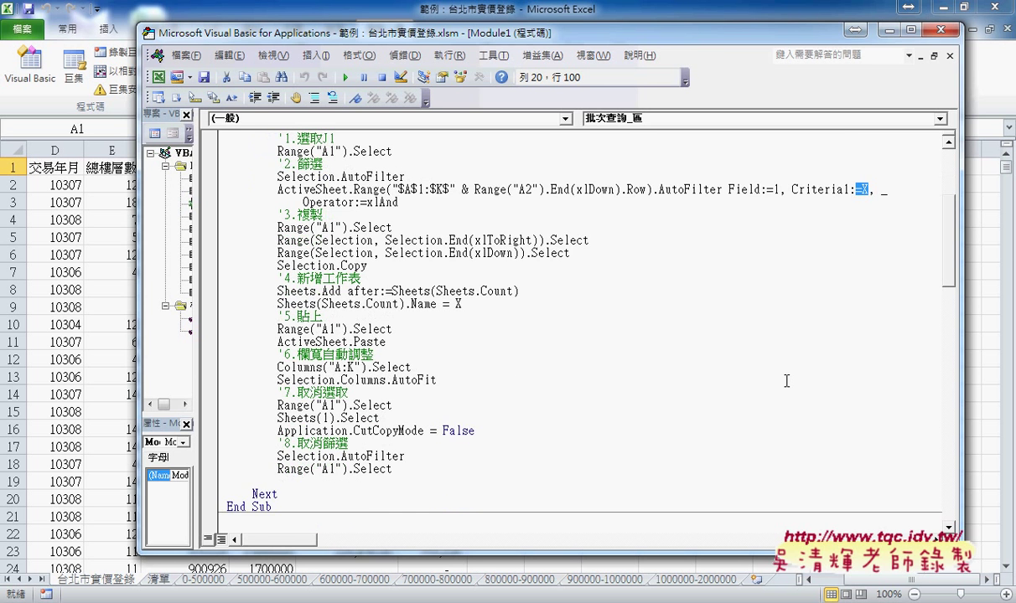
{"action": "scroll", "coordinate": [786, 382], "scroll_direction": "up", "scroll_amount": 3}
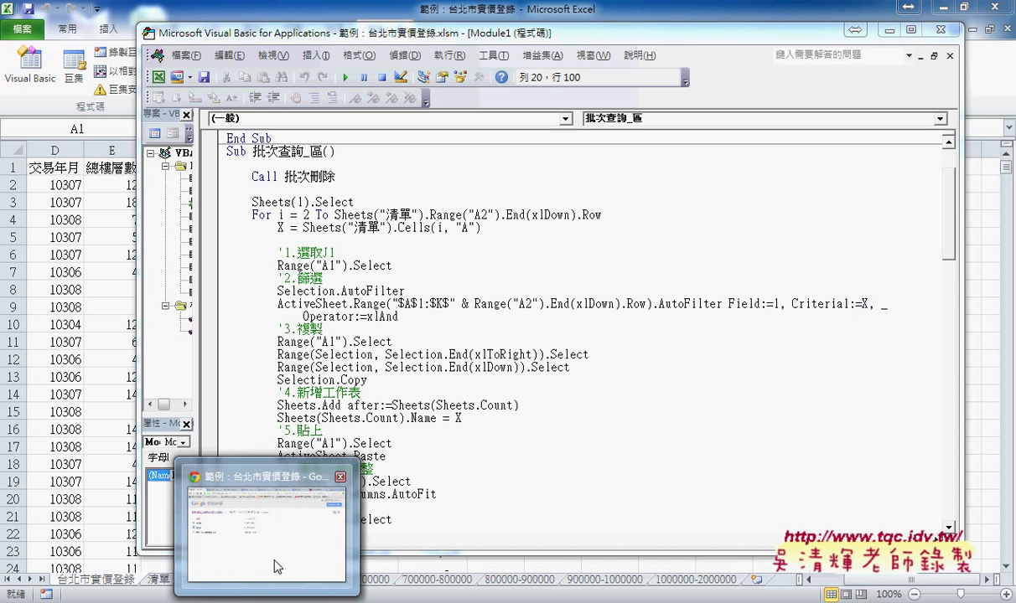
- Bring Chrome forward, view the 程式碼 code document, then return to the 問題06 folder listing
{"action": "left_click", "coordinate": [266, 528]}
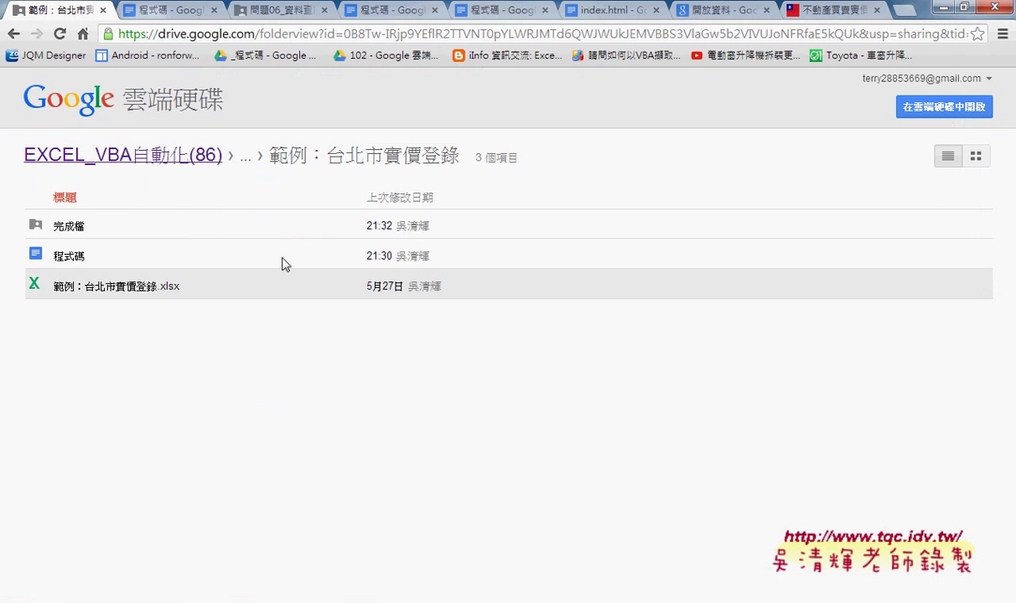
{"action": "left_click", "coordinate": [64, 256]}
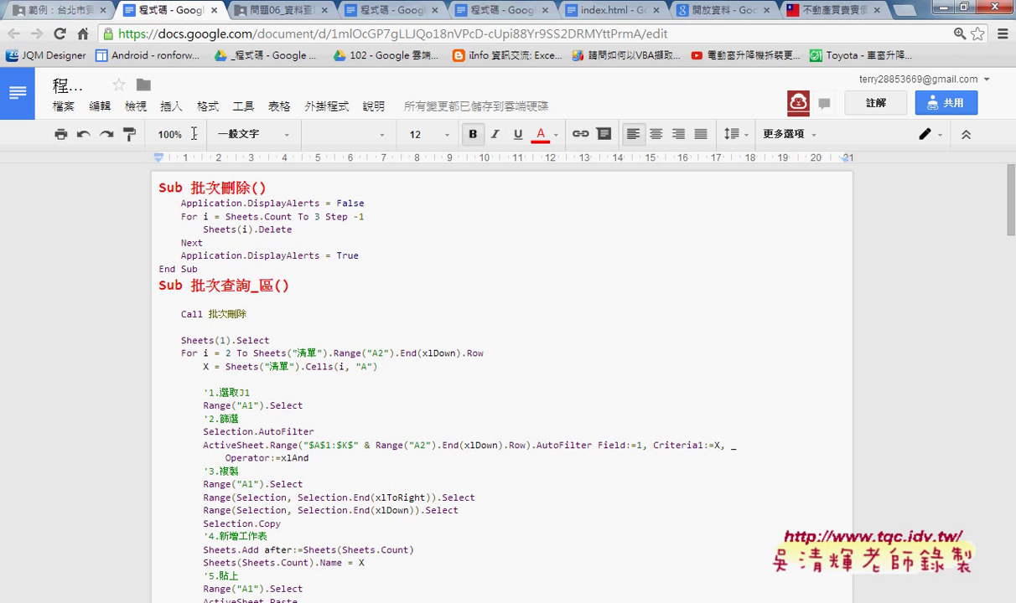
{"action": "left_click", "coordinate": [267, 10]}
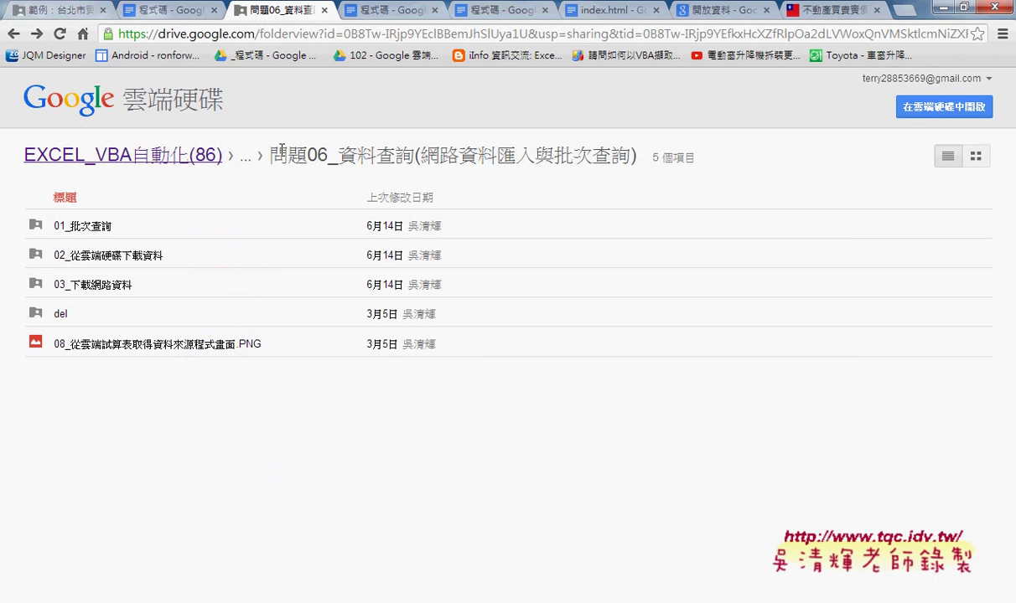